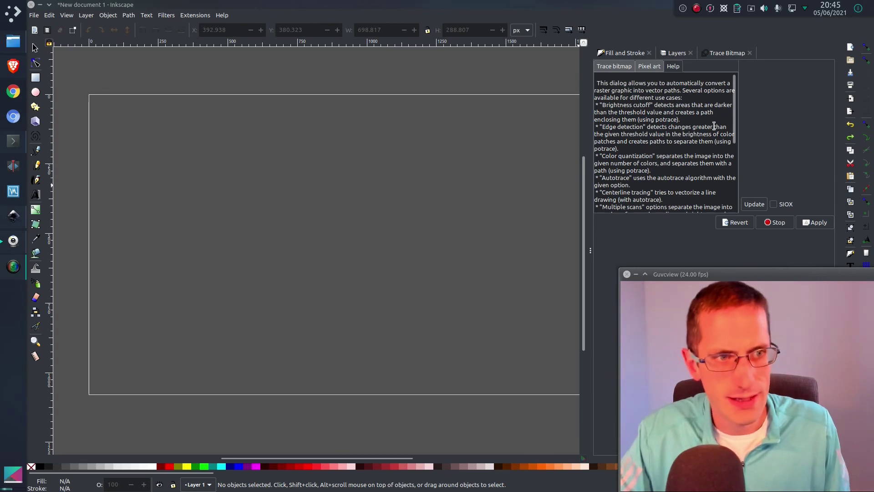
- Read the Trace Bitmap help text down to the closing notes, including the advice on when manual tracing is best
left_click(738, 128)
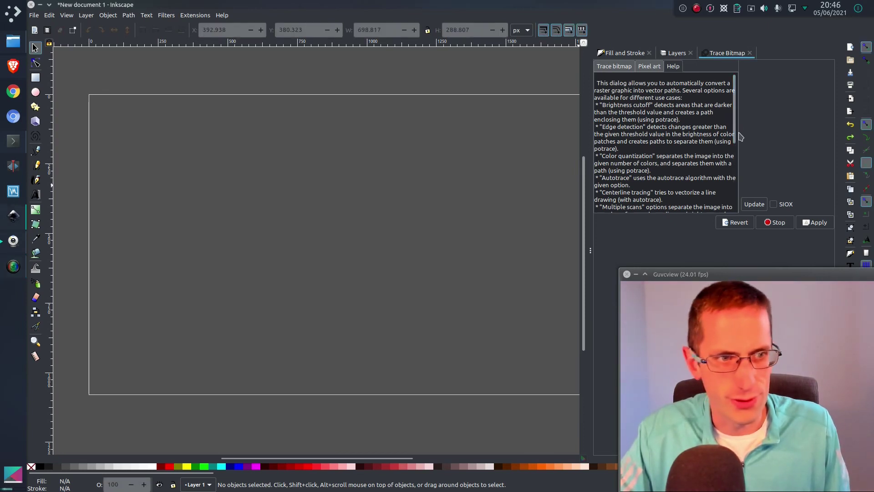
scroll(736, 135, "down", 1)
scroll(737, 135, "down", 5)
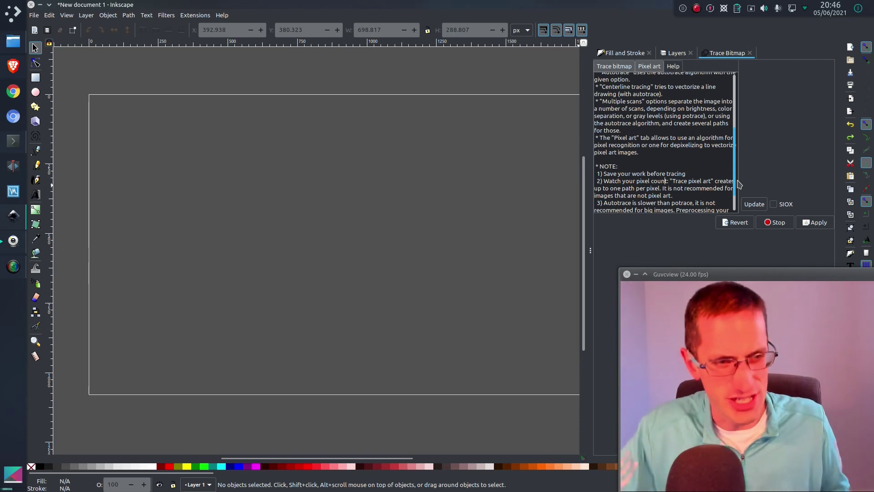
left_click_drag(736, 183, 738, 200)
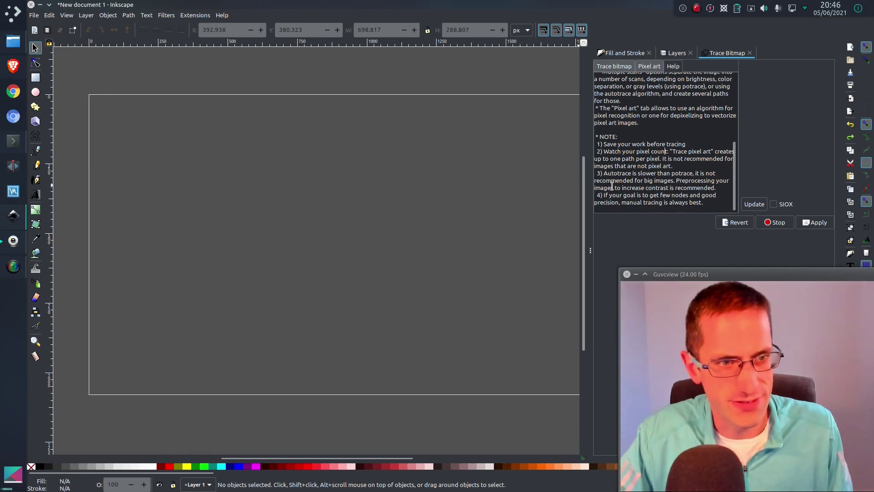
left_click_drag(604, 195, 701, 204)
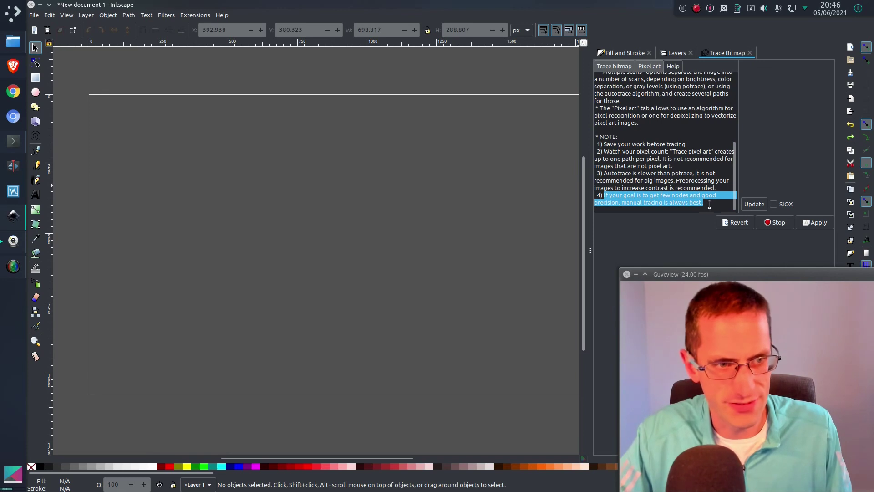
left_click(710, 205)
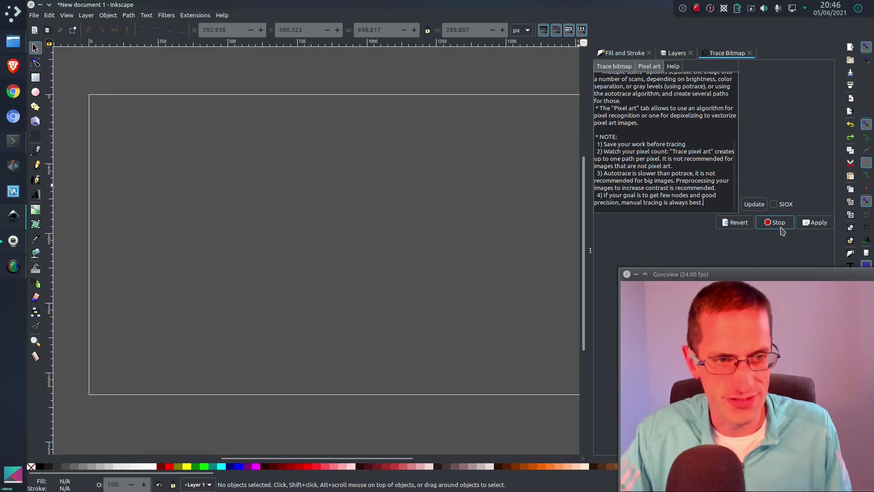
left_click(782, 231)
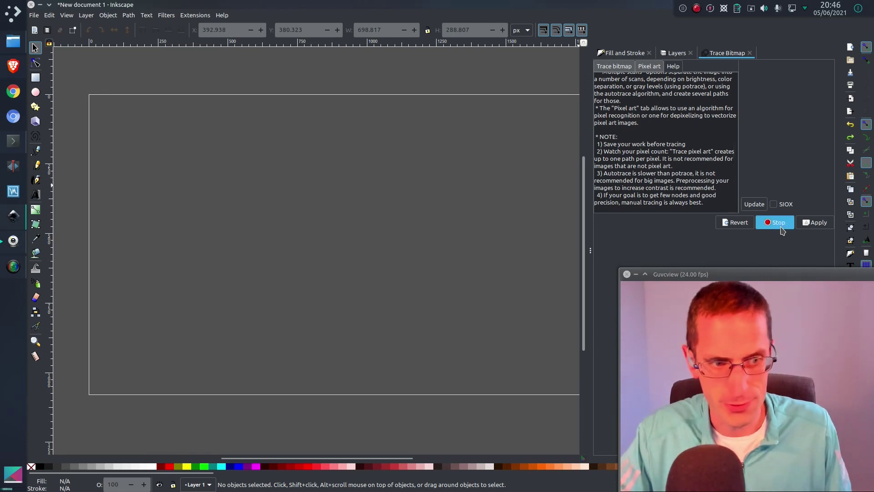
- Draw a freehand curve with a left hump and a large right loop, and set its stroke colour to red ee4a4aff
mouse_move(184, 298)
left_mouse_down()
mouse_move(247, 182)
mouse_move(339, 310)
mouse_move(519, 212)
mouse_move(409, 261)
left_mouse_up()
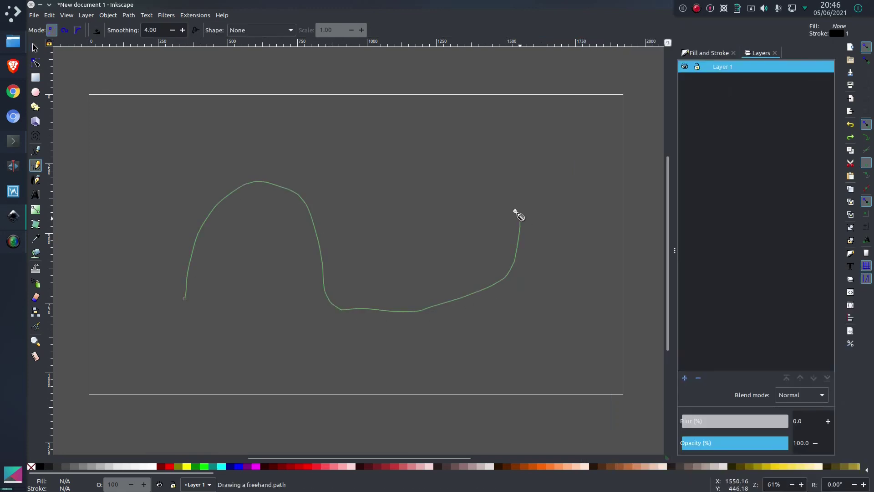
key("ctrl+shift+f")
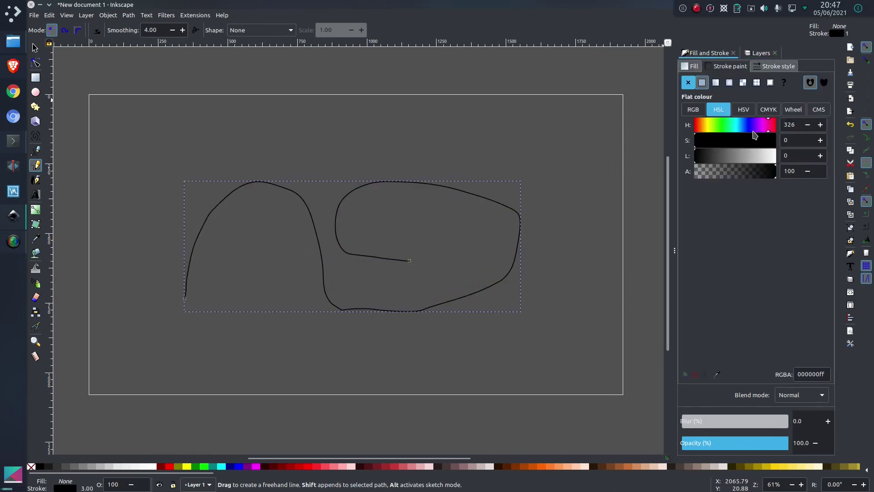
mouse_move(756, 138)
left_mouse_down()
mouse_move(765, 141)
mouse_move(741, 157)
mouse_move(780, 128)
left_mouse_up()
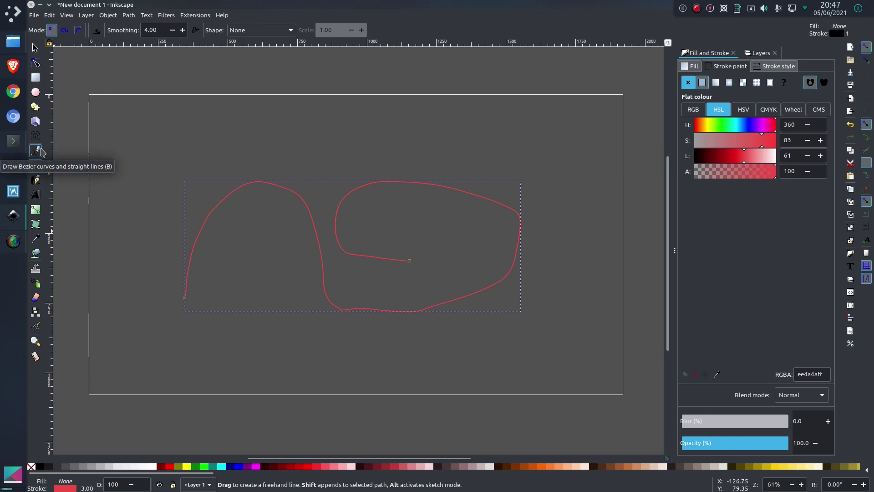
- Start a straight-segment Bezier path over the red curve, placing nodes from its left end across the hump to the lower bend
left_click(39, 150)
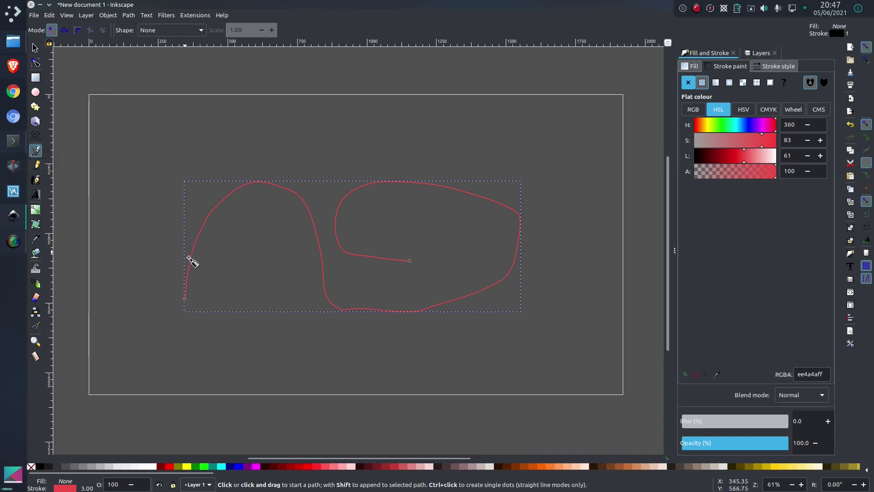
key("Escape")
scroll(189, 302, "up", 2)
left_click(173, 301)
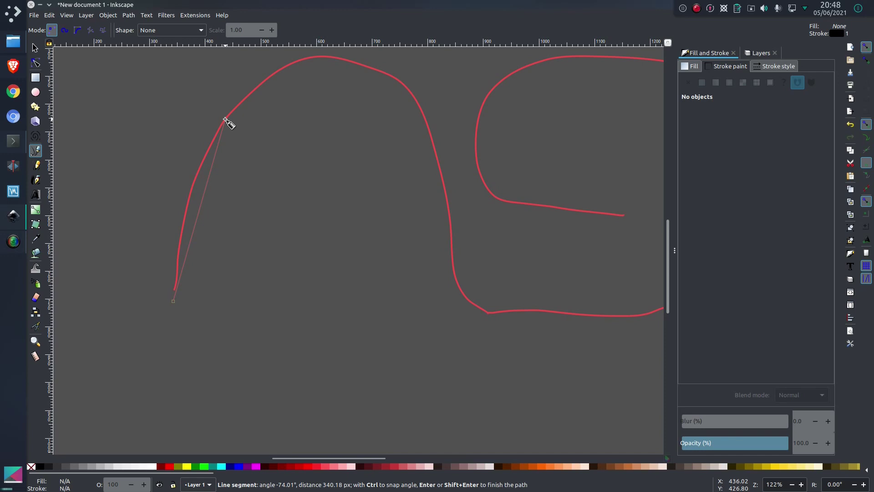
left_click(225, 120)
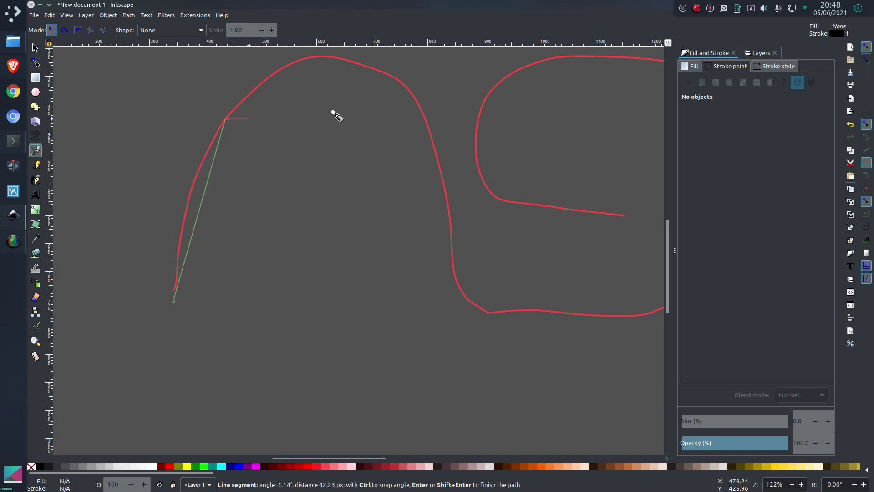
left_click(397, 80)
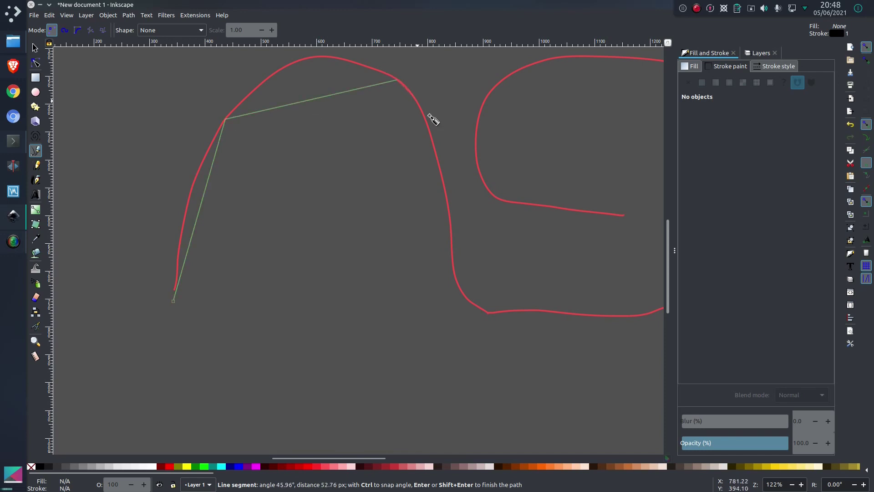
left_click(454, 276)
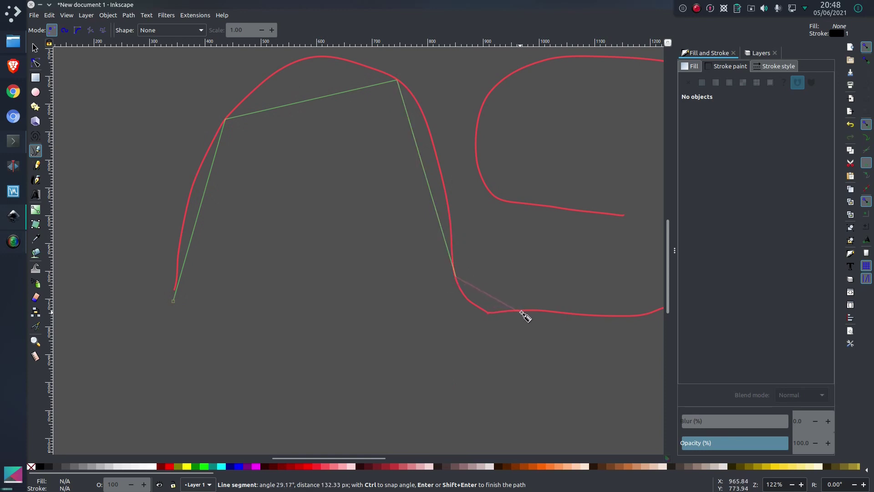
left_click(527, 311)
- Continue the straight-segment path along the curve's bottom and around the right loop, and finish it at the inner end
scroll(569, 312, "right", 8)
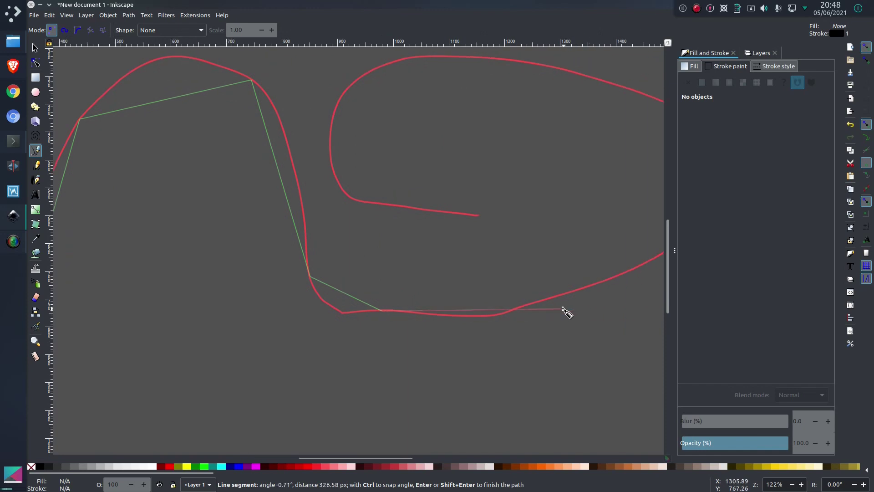
left_click(496, 316)
scroll(586, 289, "right", 6)
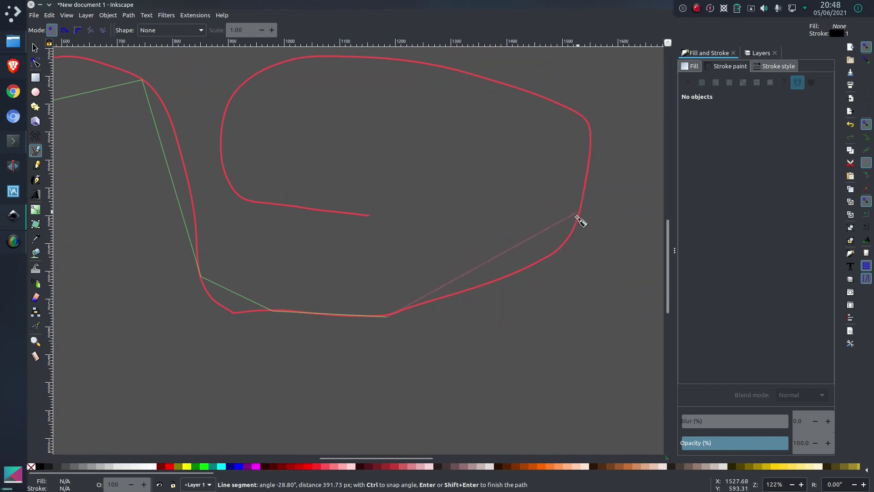
left_click(591, 138)
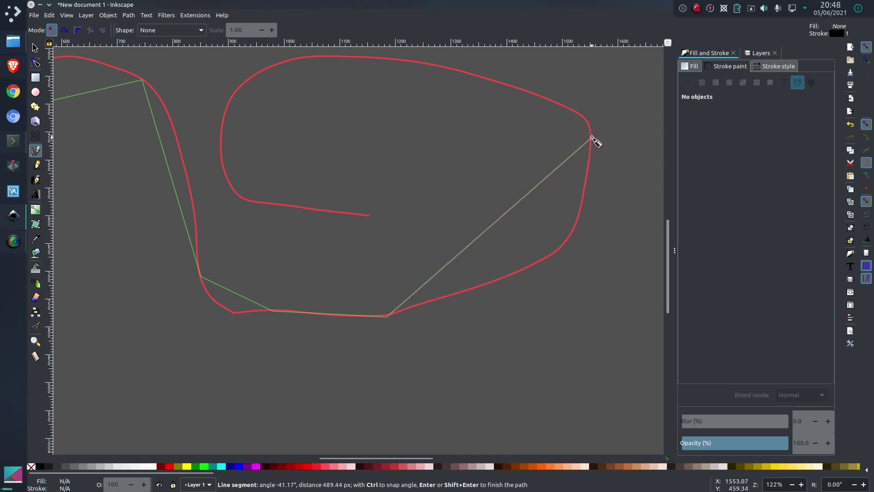
left_click(559, 104)
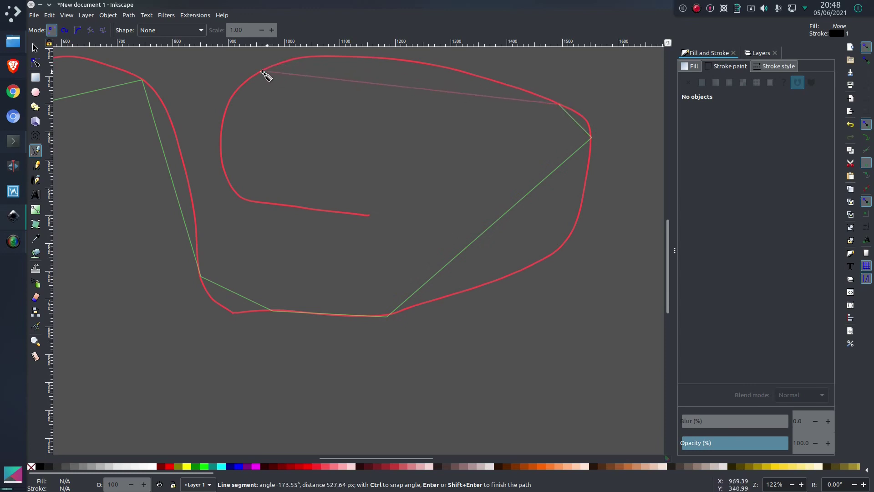
left_click(229, 103)
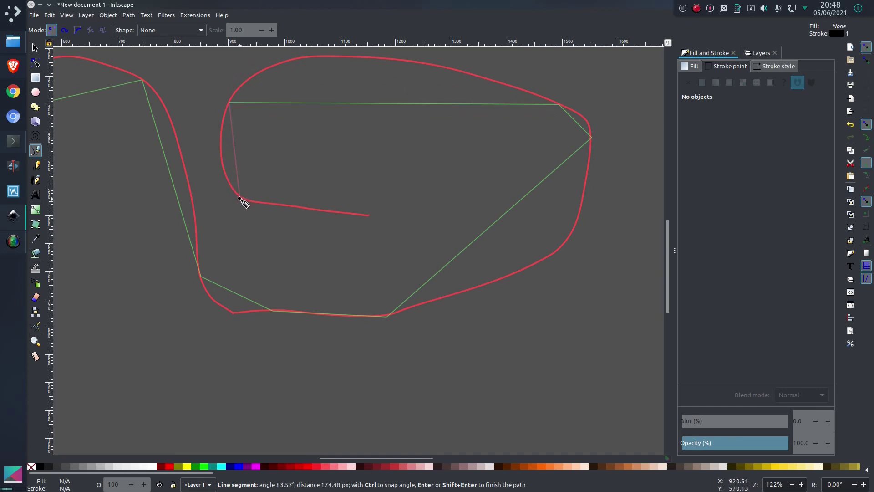
left_click(233, 190)
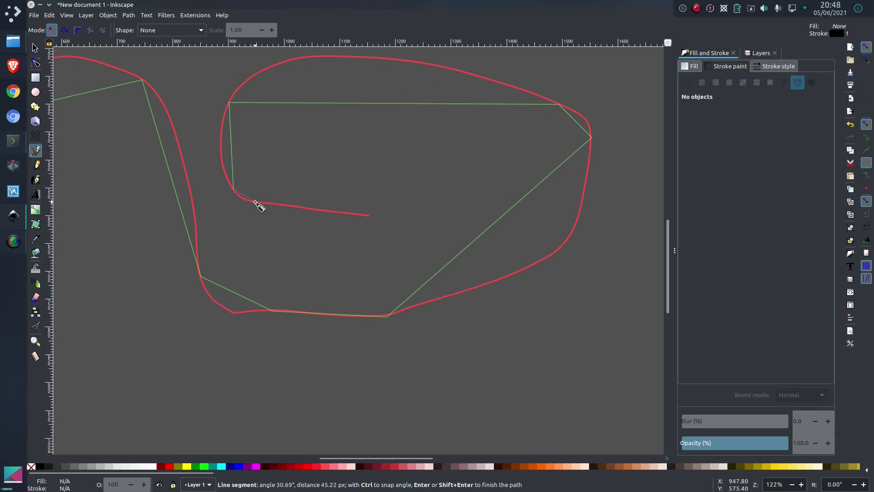
left_click(257, 203)
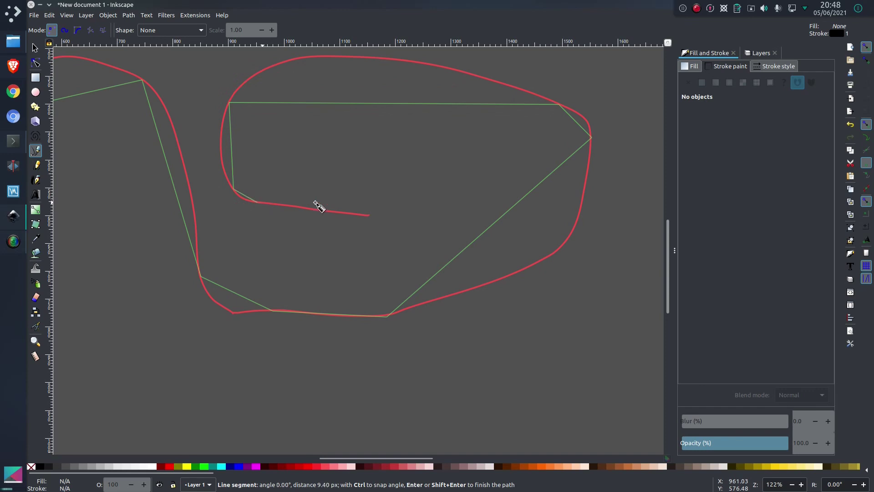
left_click(380, 219)
key("Return")
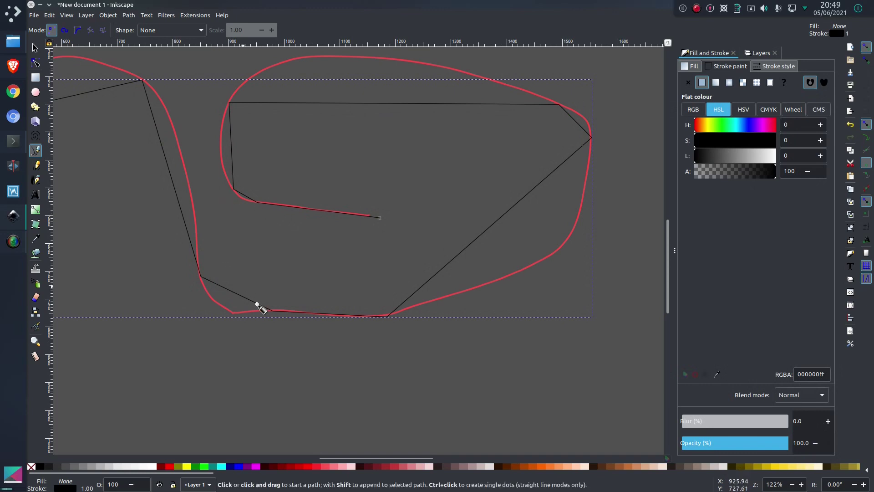
- Bend the path's first segment at the left end onto the red curve and fine-tune its upper node handle
scroll(392, 453, "left", 8)
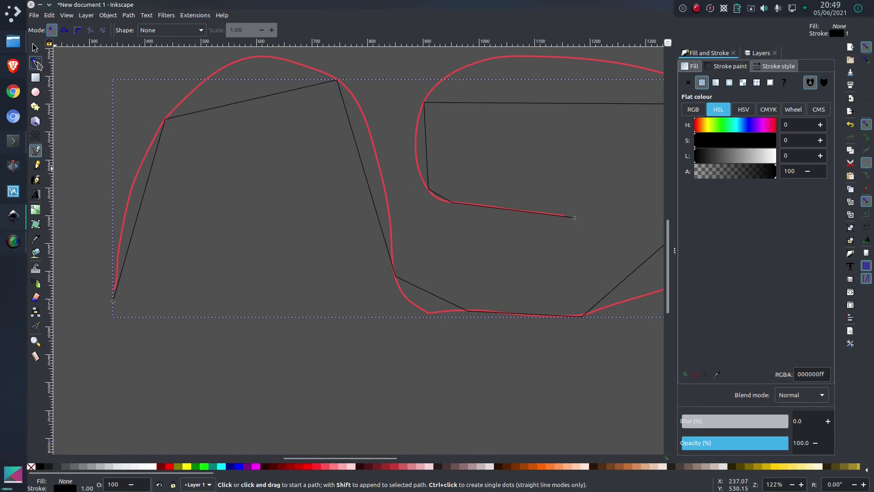
left_click(37, 64)
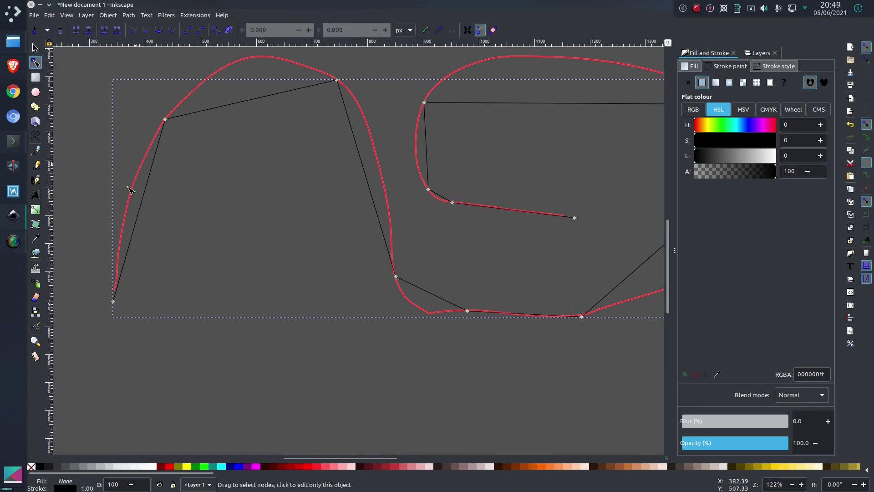
left_click_drag(148, 207, 133, 201)
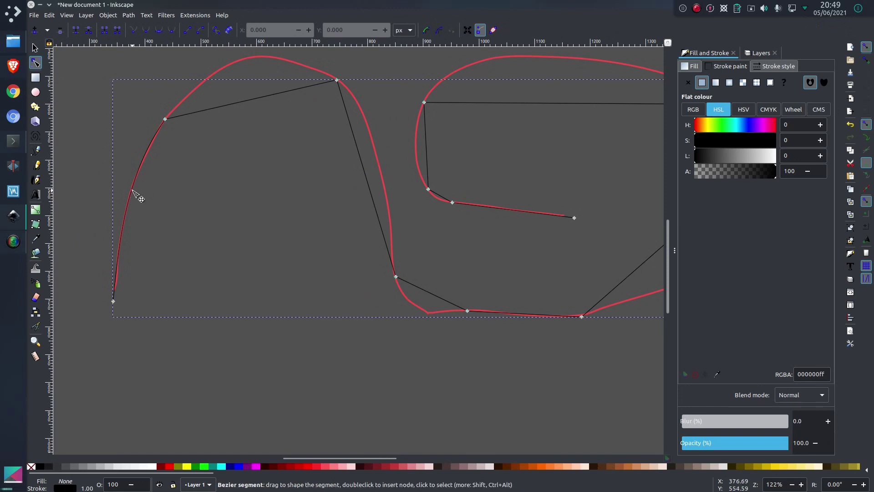
left_click(132, 190)
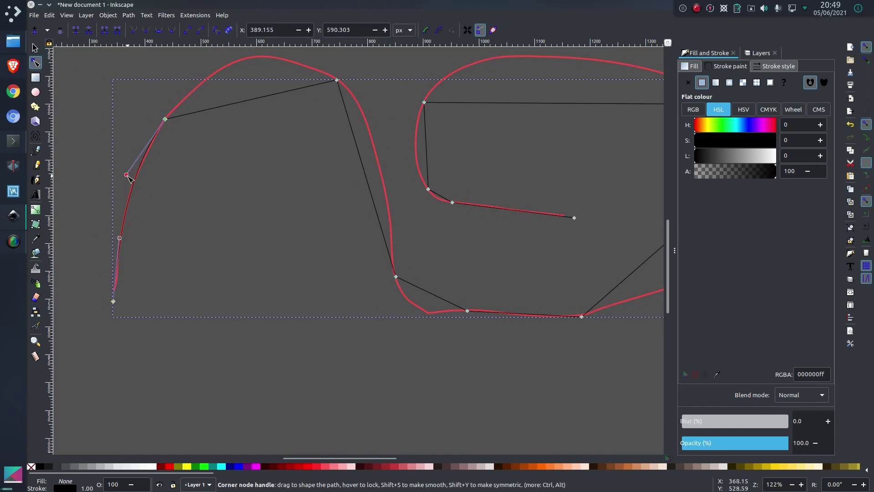
left_click_drag(130, 177, 131, 177)
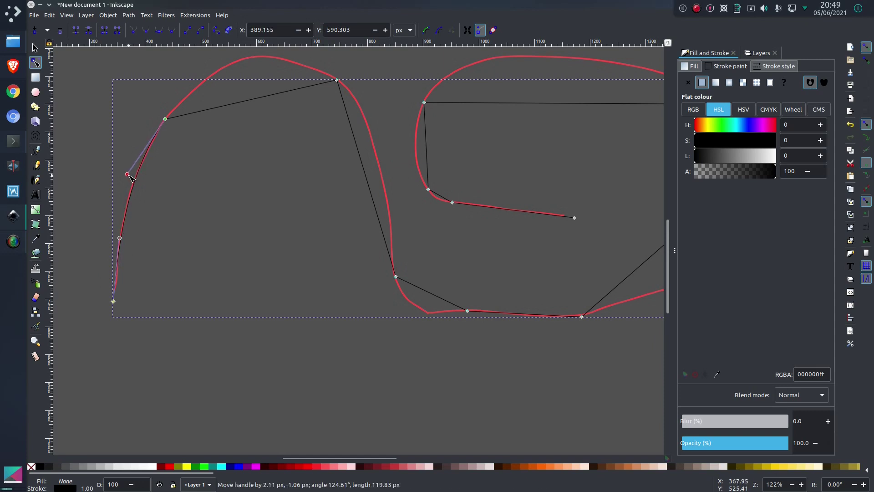
left_click(293, 148)
- Bend the segments over the hump, down its right side and around the lower bend to match the red curve
scroll(293, 167, "up", 2)
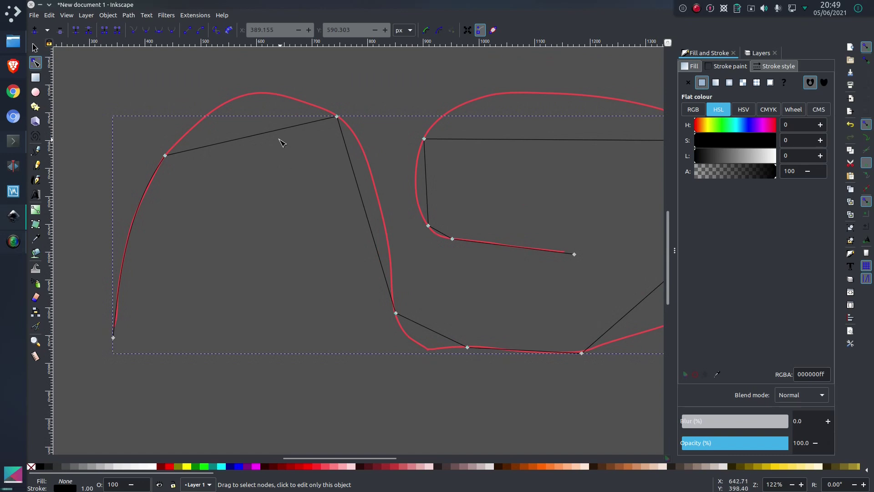
left_click_drag(268, 137, 266, 105)
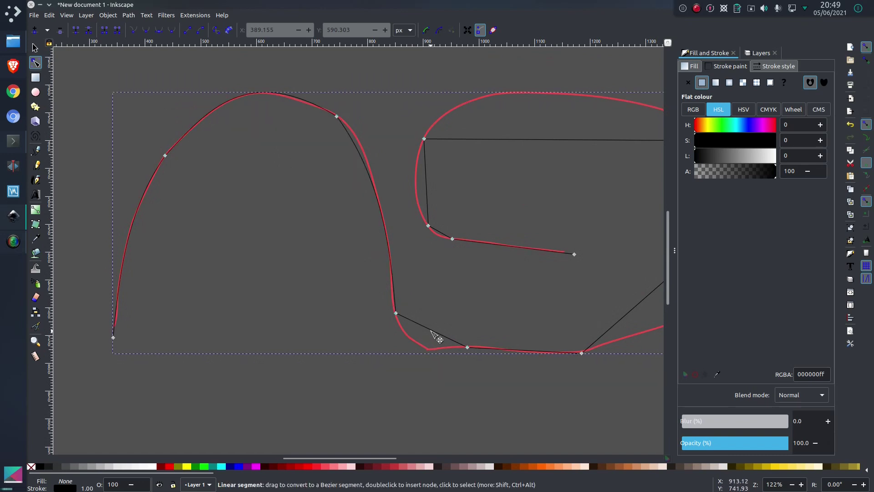
mouse_move(431, 334)
left_mouse_down()
mouse_move(436, 353)
mouse_move(421, 346)
left_mouse_up()
- Bend the long lower-right segment outward onto the red loop and adjust both of its node handles to tighten the fit
scroll(457, 346, "right", 8)
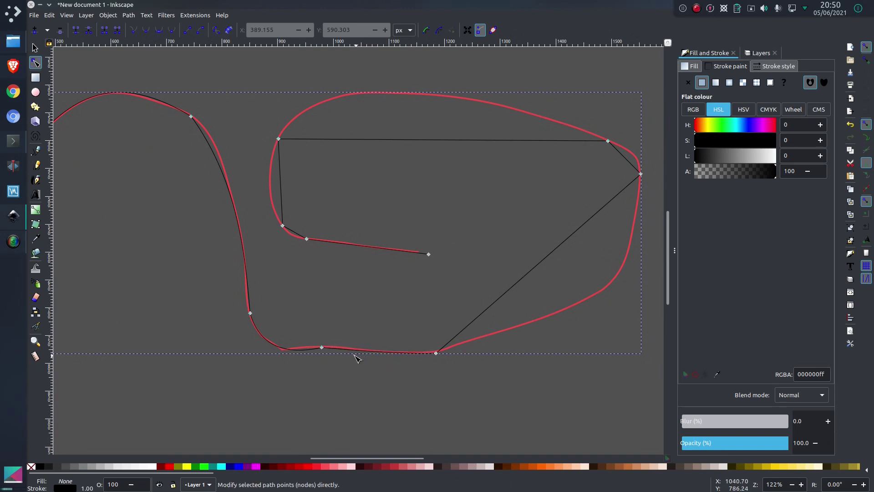
scroll(549, 296, "right", 2)
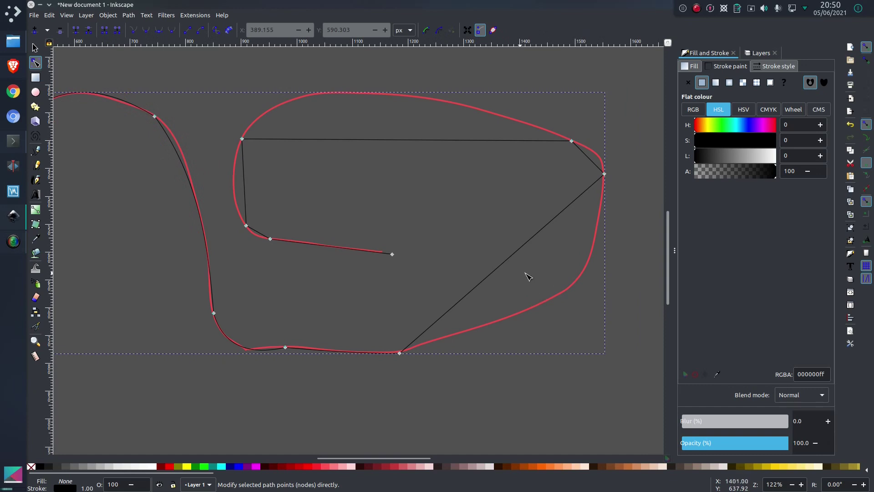
left_click_drag(507, 258, 568, 297)
left_click(568, 296)
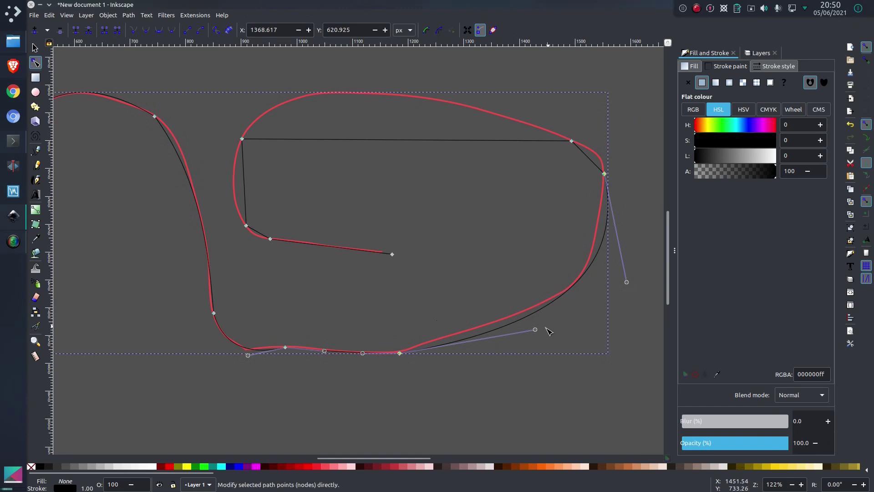
left_click_drag(535, 329, 517, 330)
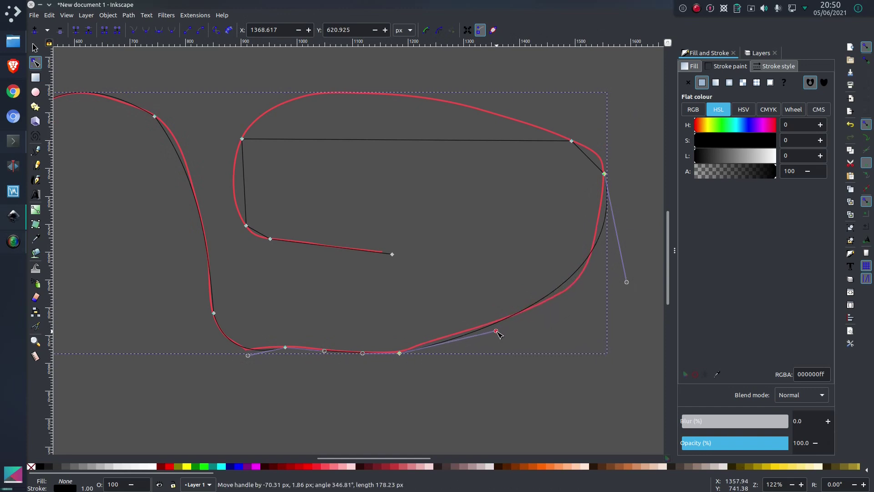
left_click_drag(497, 332, 497, 332)
left_click_drag(625, 282, 604, 307)
- Add a node on the lower-right segment, move it onto the red loop and adjust the neighbouring handles to tighten the fit
double_click(570, 278)
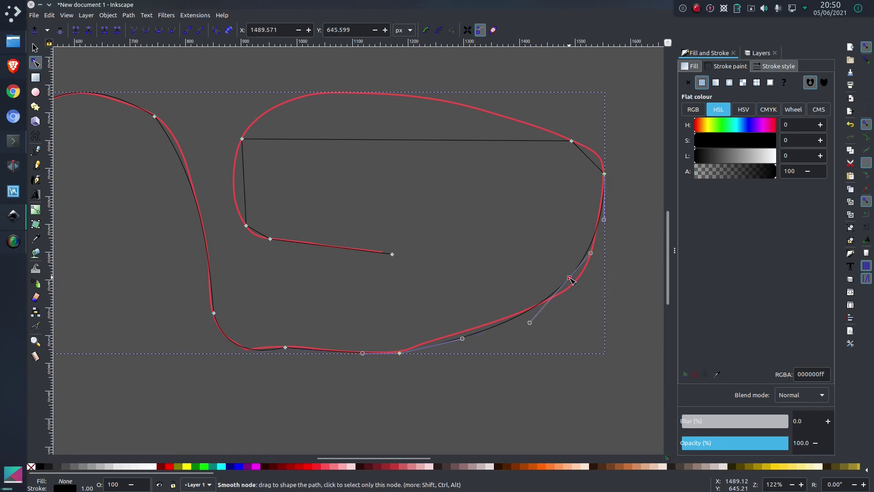
left_click_drag(572, 280, 578, 283)
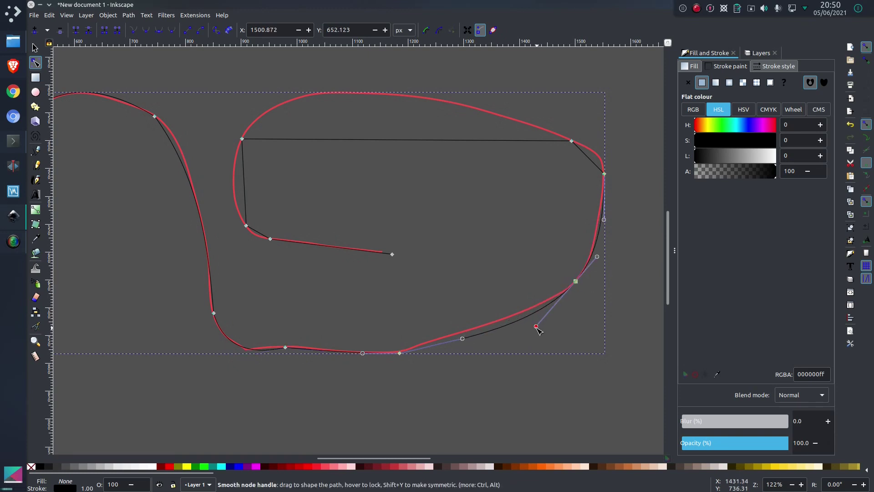
left_click_drag(537, 327, 520, 319)
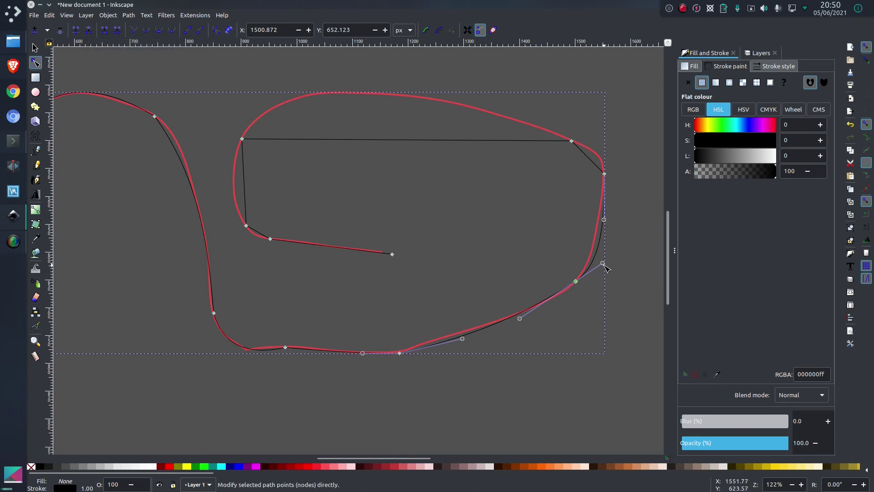
left_click_drag(603, 263, 598, 253)
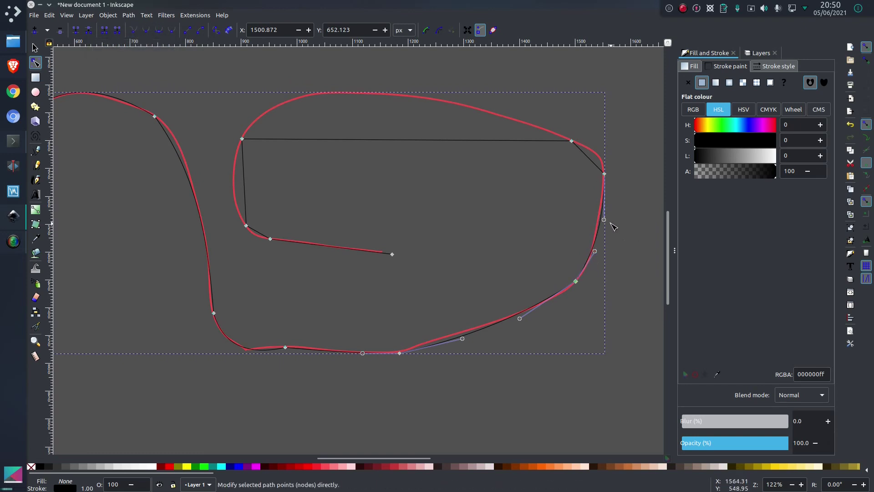
left_click_drag(604, 221, 599, 220)
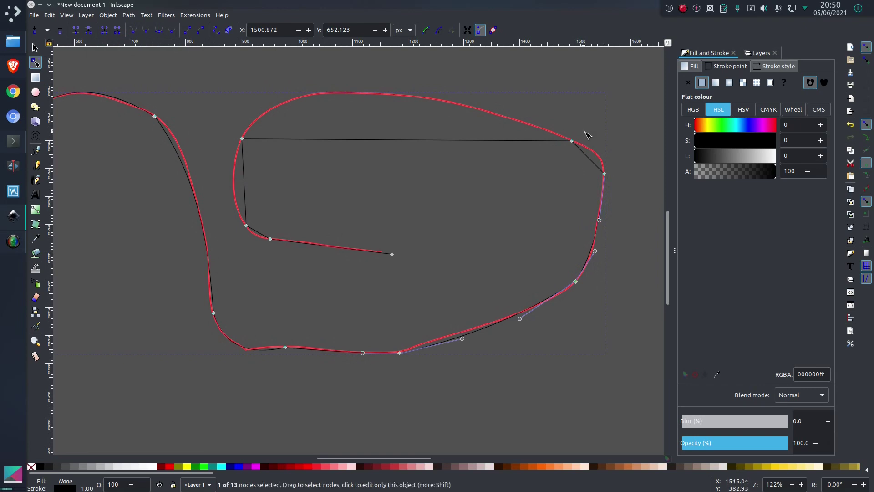
- Bend the segments around the loop's upper right, top and left side onto the red curve, adding and adjusting a node on the top segment
left_click_drag(595, 164, 606, 162)
left_click_drag(378, 142, 354, 93)
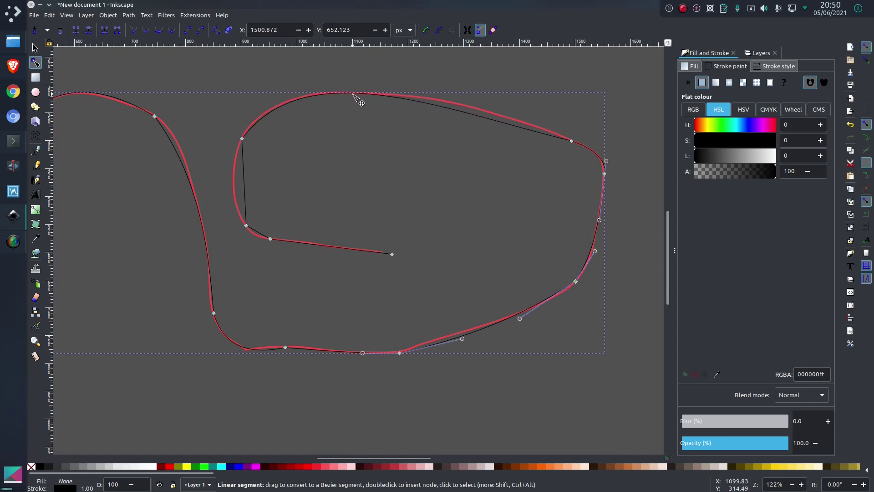
double_click(461, 112)
left_click_drag(463, 114, 468, 107)
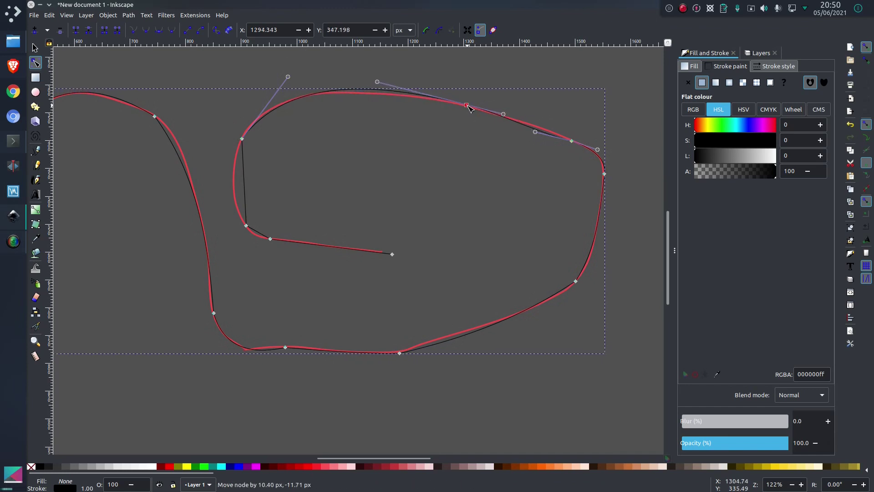
left_click_drag(378, 82, 375, 87)
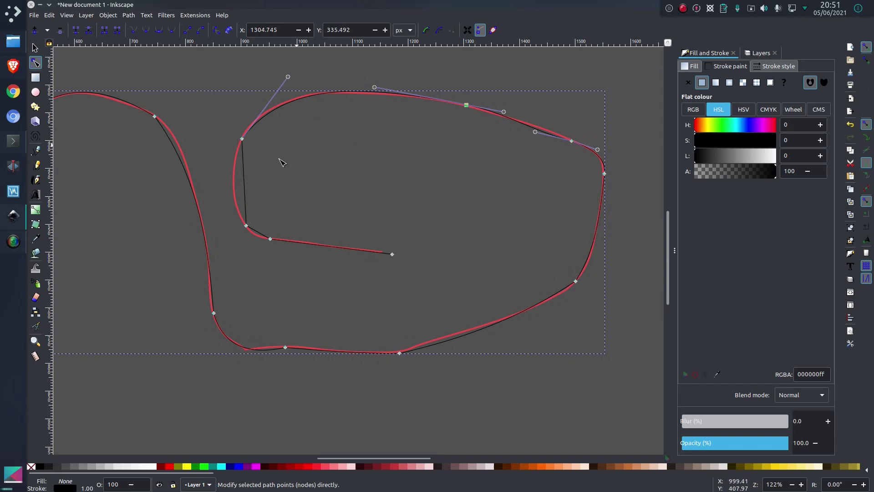
mouse_move(245, 184)
left_mouse_down()
mouse_move(234, 189)
mouse_move(232, 180)
left_mouse_up()
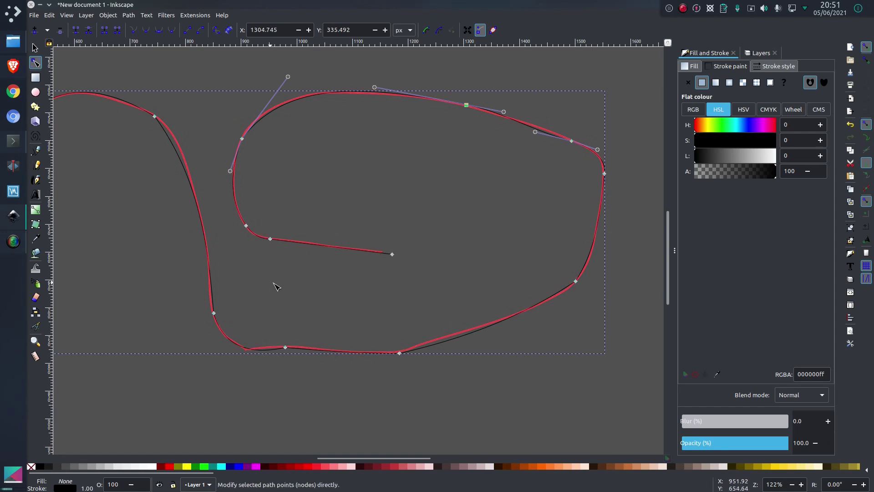
- Give the traced path a light green stroke with hue 149, saturation 63 and lightness 63, and set its width to 3 px
key("s")
key("minus")
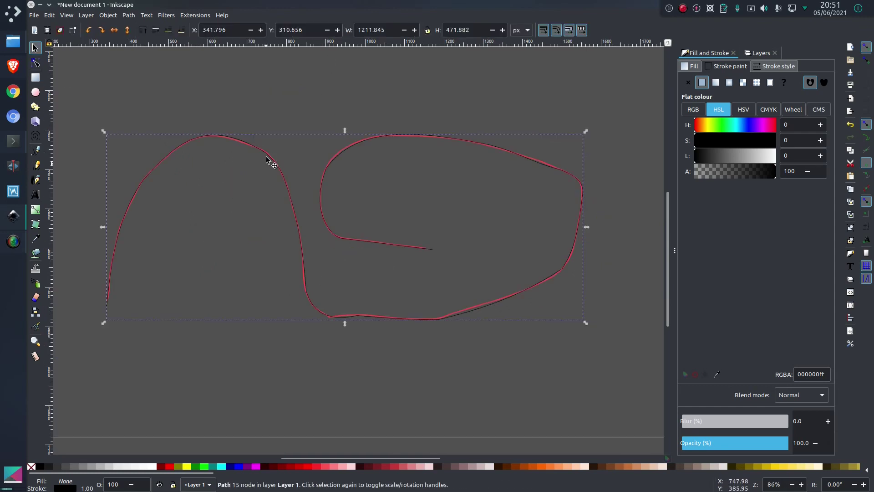
left_click(238, 141)
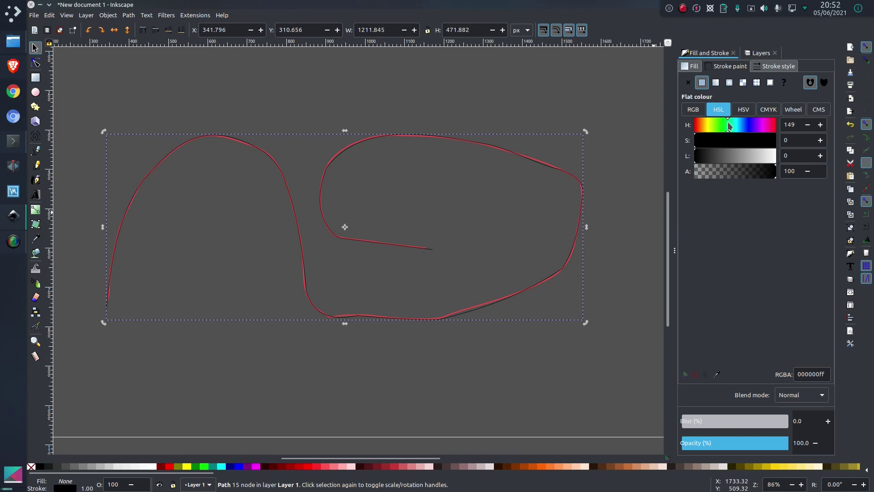
left_click(746, 138)
left_click(739, 157)
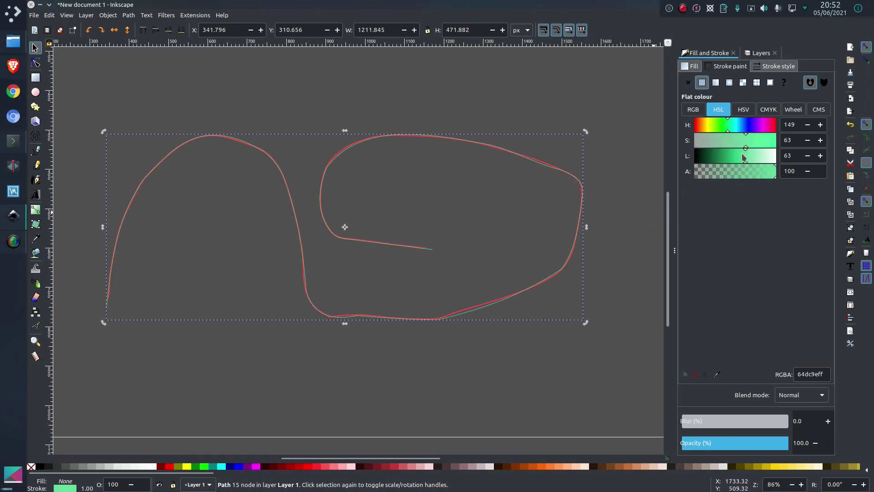
left_click(775, 66)
type("3")
- Smooth the small corner at the path's bottom by adding a node on each side of it and deleting the corner node
double_click(368, 316)
scroll(355, 318, "up", 3)
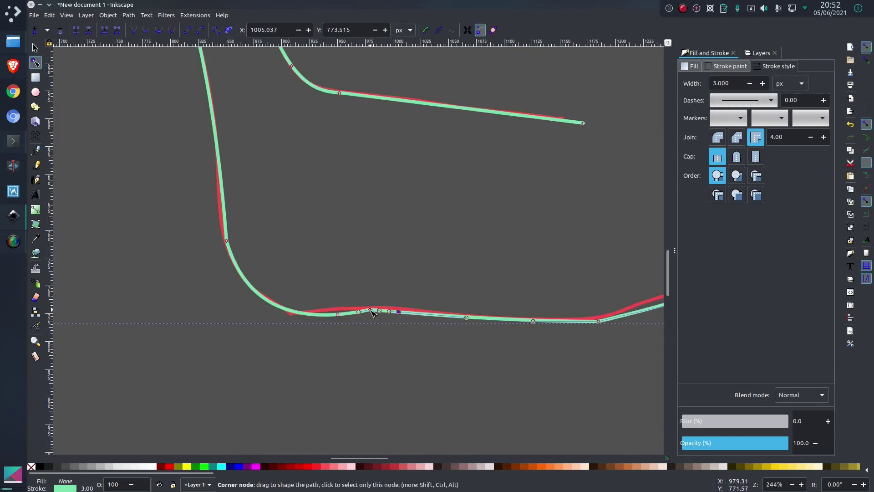
left_click(370, 311)
key("Delete")
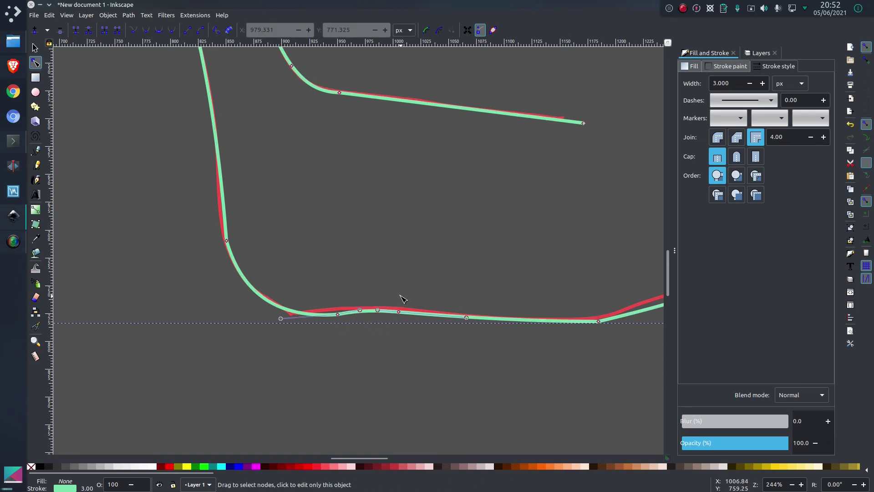
left_click(401, 287)
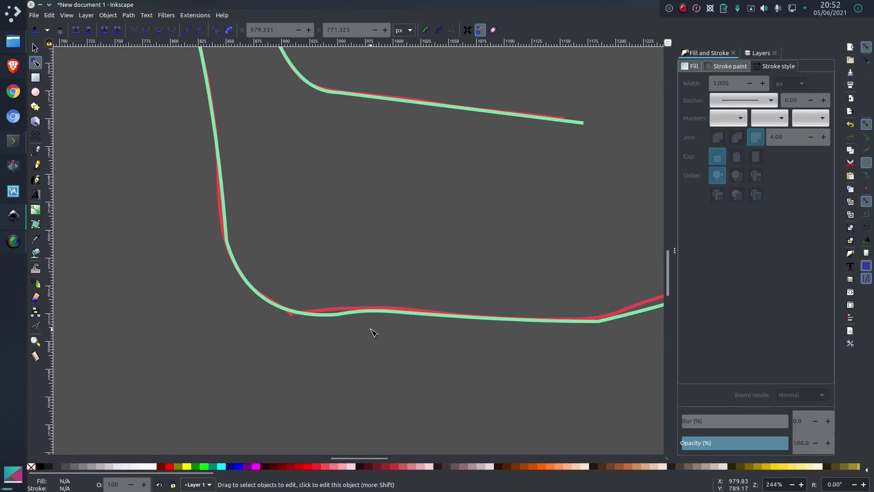
- Select both the red curve and the green traced path and delete them
key("5")
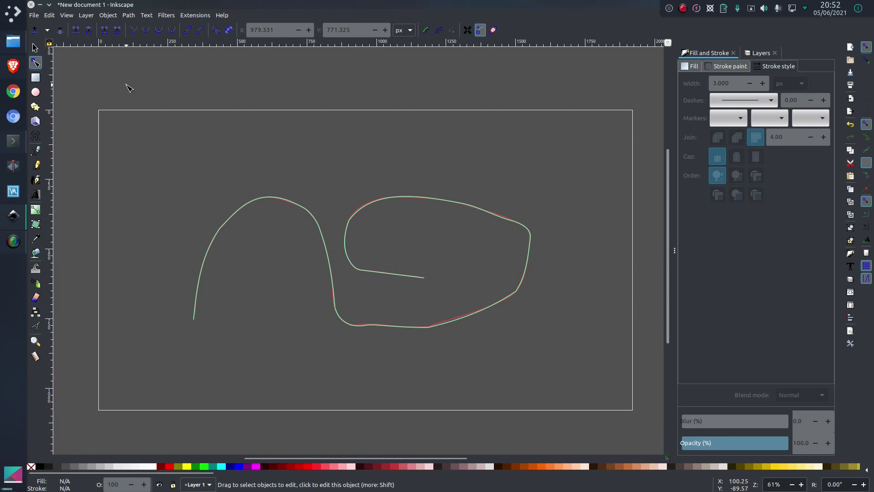
left_click(34, 48)
left_click_drag(121, 111, 593, 406)
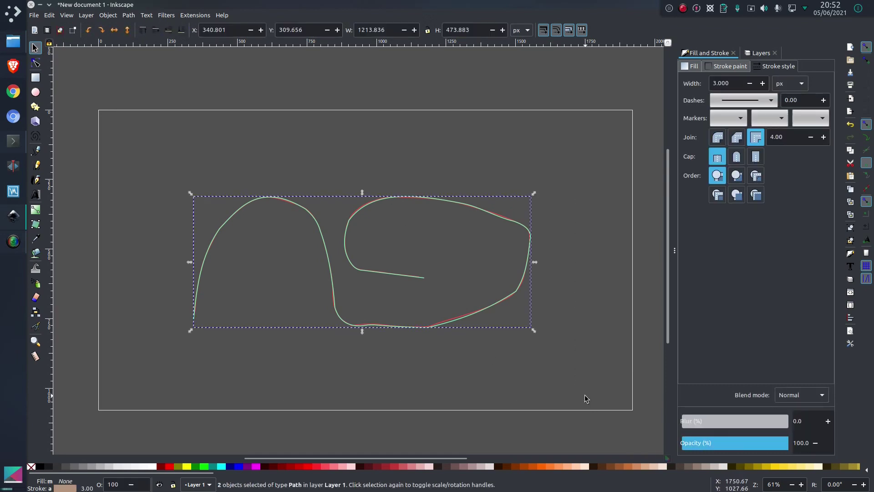
key("Delete")
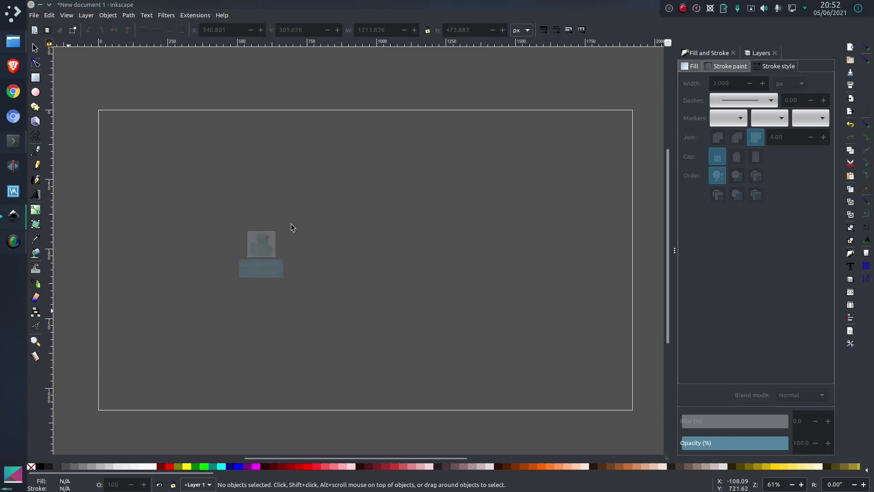
- Embed the green rubber duck image, scale it to about 1045 × 979 px and position it within the page
left_click_drag(255, 237, 365, 204)
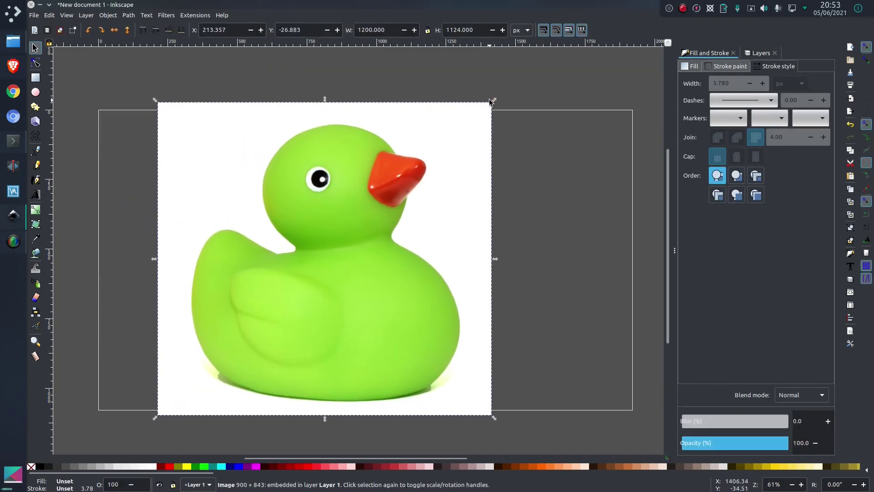
left_click_drag(494, 101, 449, 137)
left_click_drag(277, 286, 288, 267)
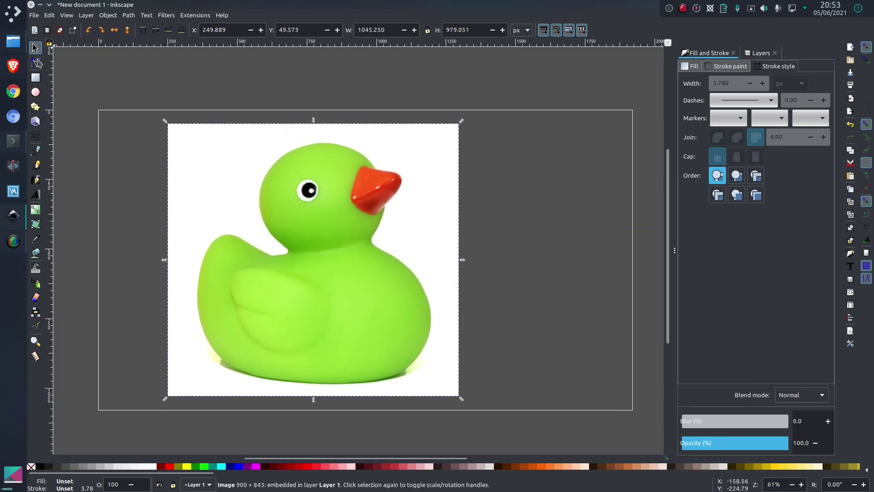
- Draw a closed four-node path with straight segments around the duck's head, starting at the right end of the neck line
left_click(35, 150)
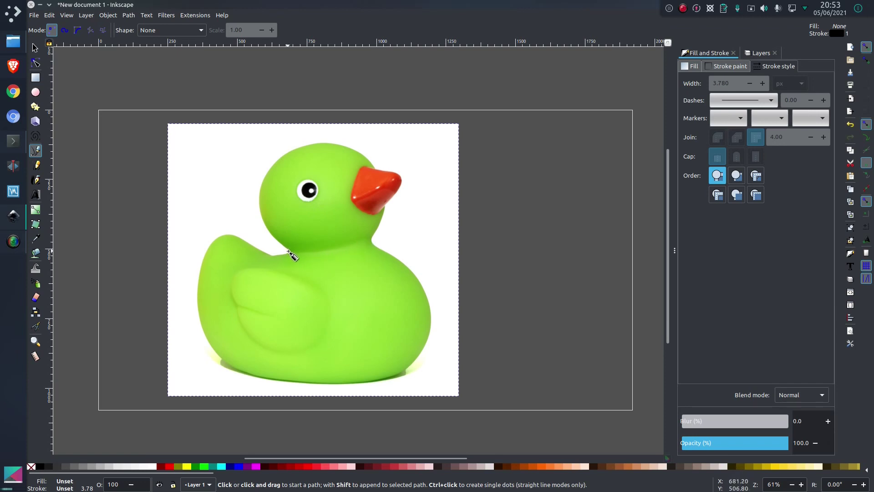
left_click(372, 240)
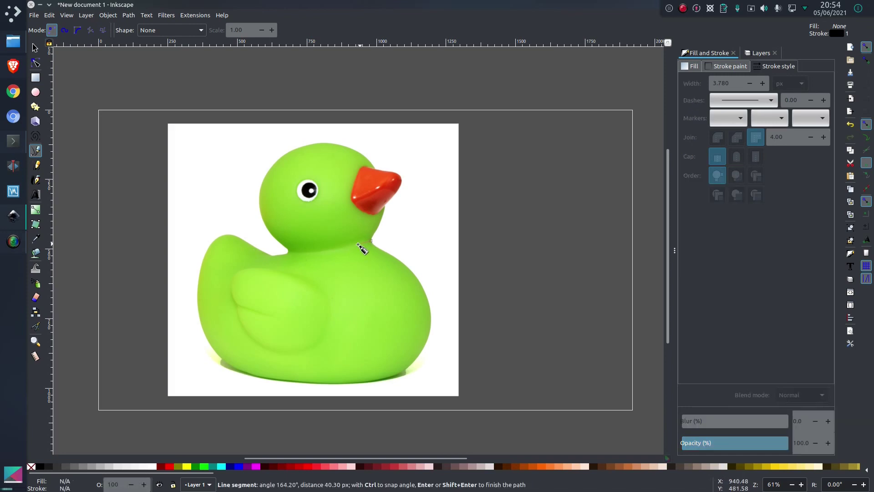
scroll(294, 251, "up", 1)
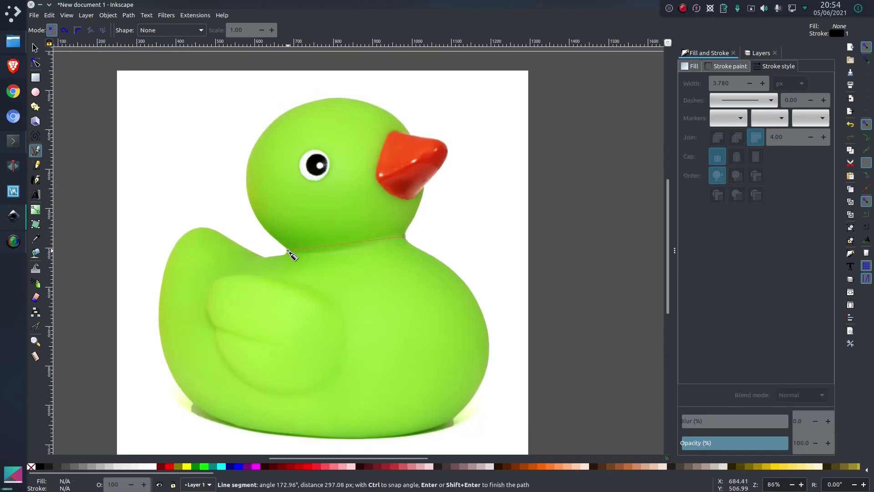
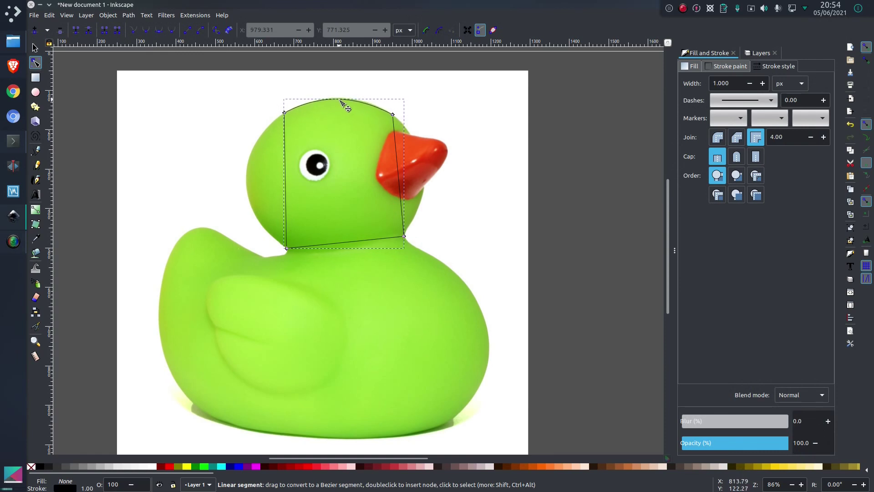
- Bend the head path's segments along the top, back, neck line and beak side to match the duck's head
scroll(325, 141, "up", 1)
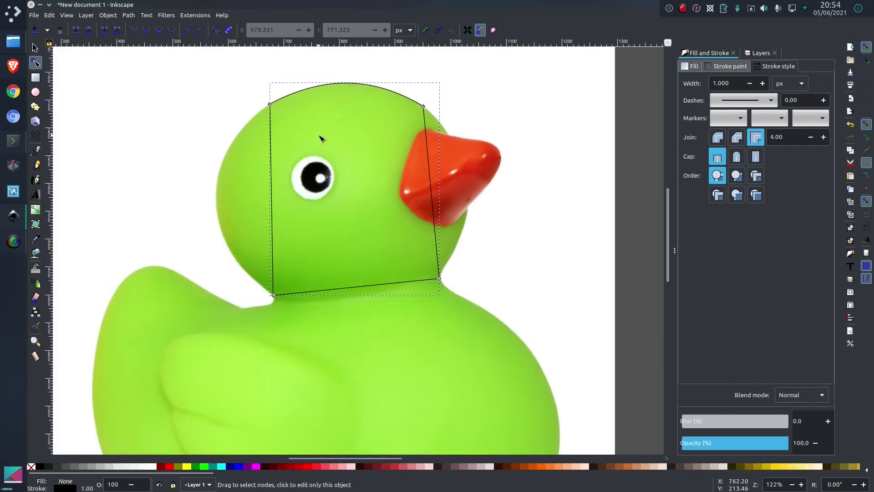
left_click_drag(273, 210, 220, 204)
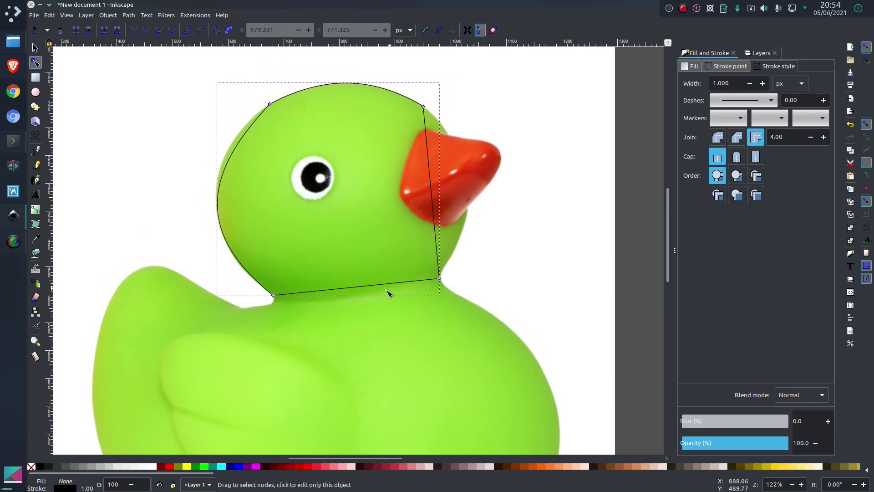
left_click_drag(366, 287, 358, 296)
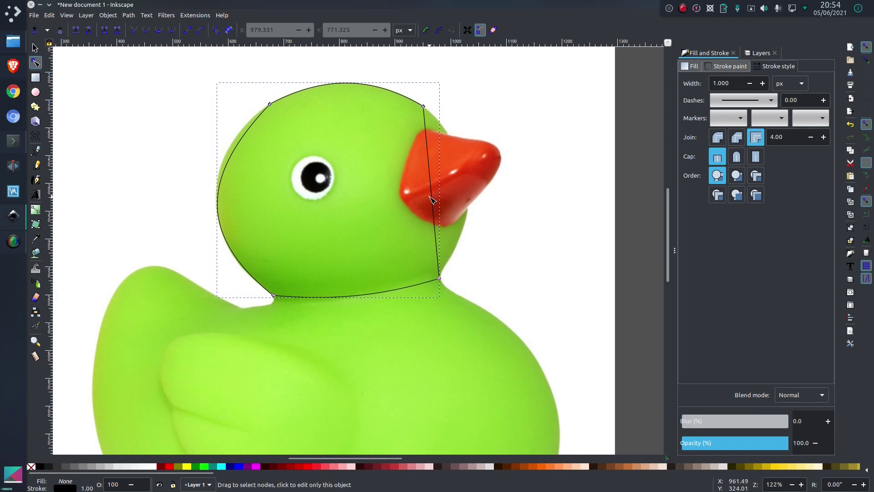
left_click_drag(432, 198, 468, 185)
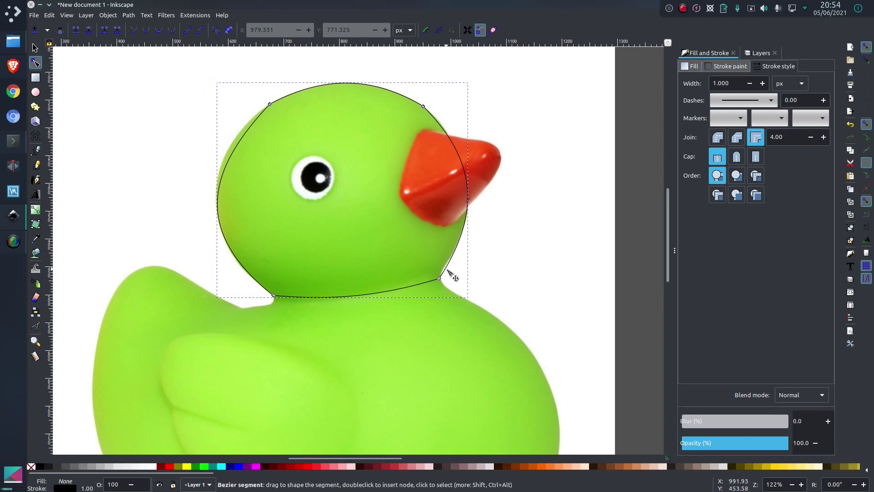
- Adjust the handles of the head path's lower-right, upper-right and upper-left nodes to fit the head's outline more closely
scroll(449, 275, "up", 1)
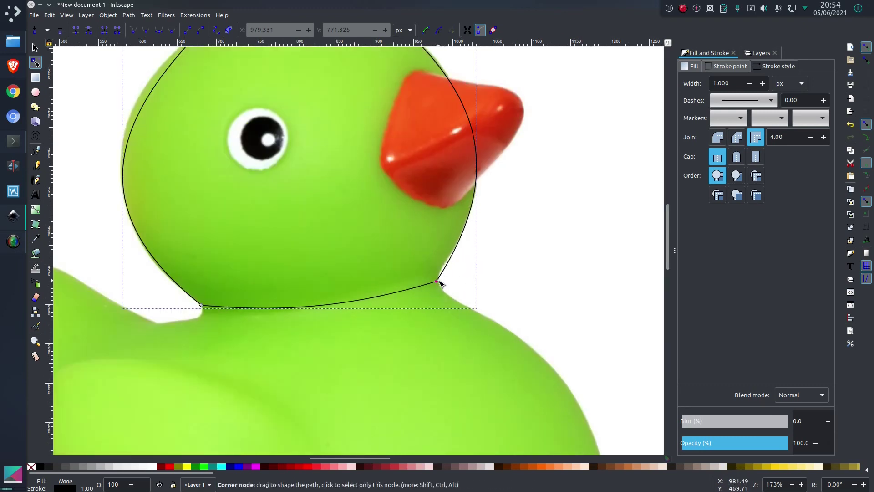
left_click(437, 282)
left_click_drag(507, 173, 514, 168)
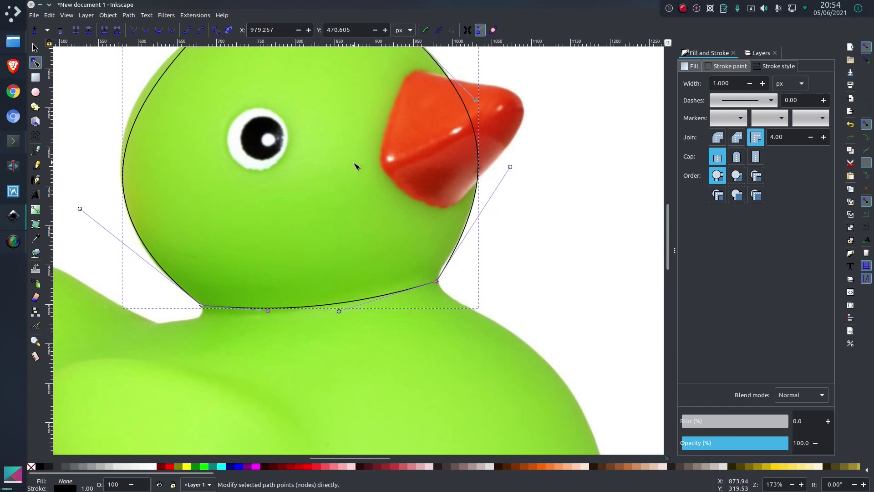
scroll(357, 165, "up", 4)
left_click_drag(479, 176, 481, 173)
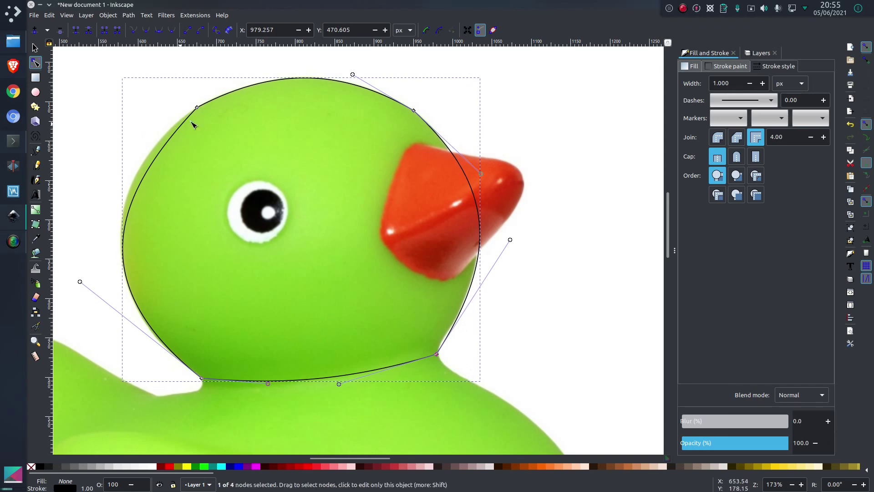
left_click(158, 168)
left_click_drag(117, 194, 111, 170)
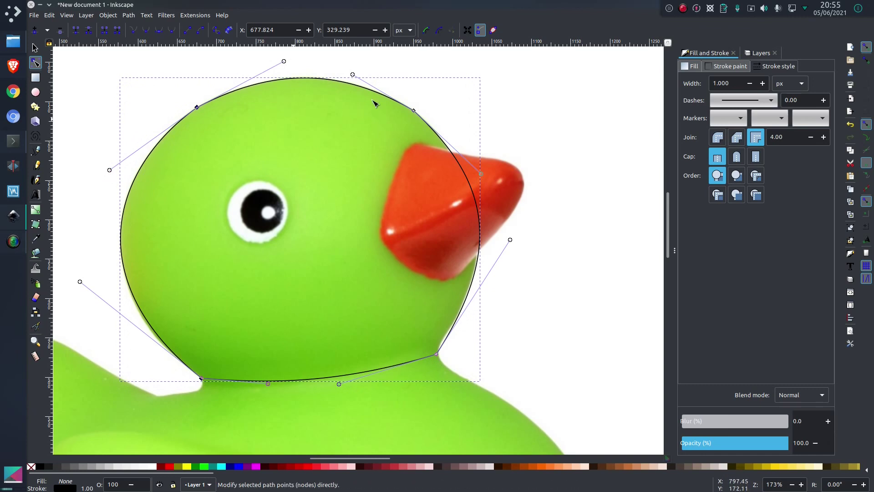
- Smooth the head path's upper-right corner by inserting a node on each side of it and deleting the corner node
key("Escape")
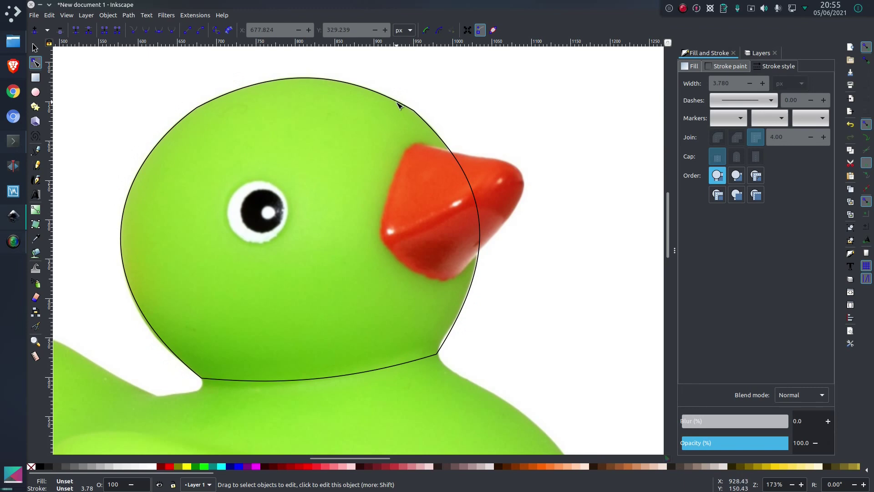
left_click(401, 106)
left_click(401, 106)
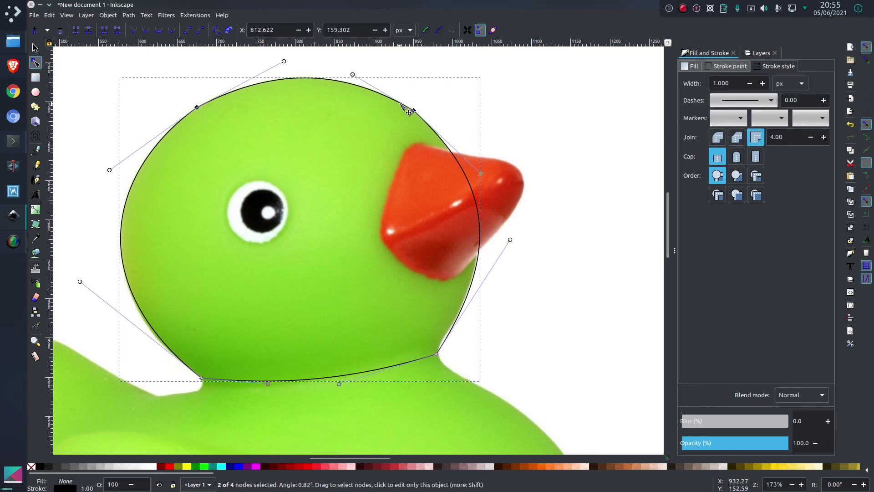
left_click(408, 111)
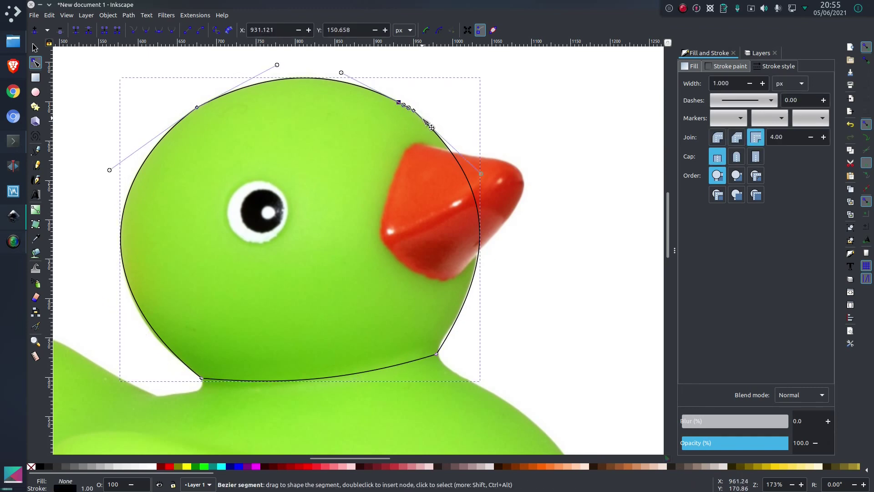
double_click(431, 126)
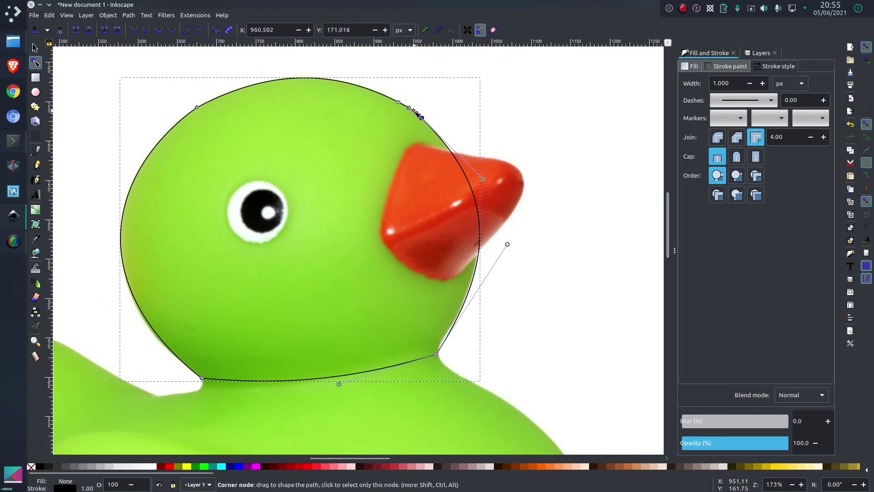
left_click(501, 106)
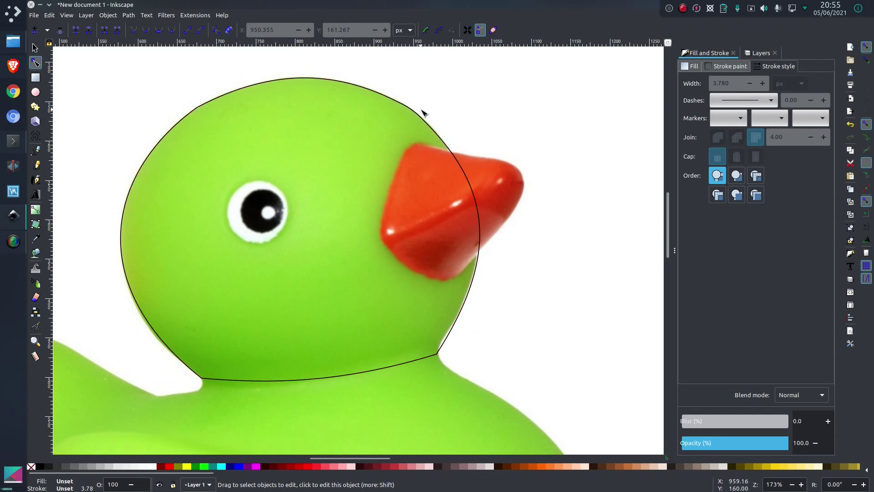
- Smooth the head path's upper-left corner by adding a node on either side and removing the original corner node
left_click(207, 107)
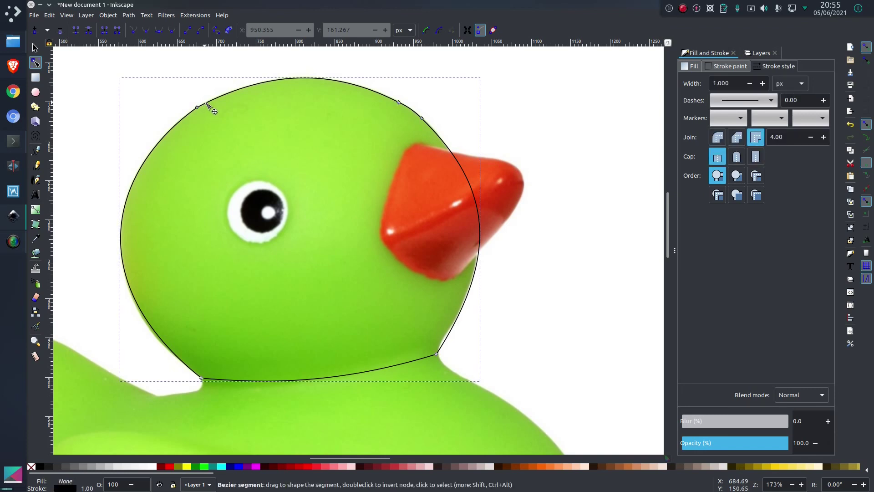
double_click(207, 104)
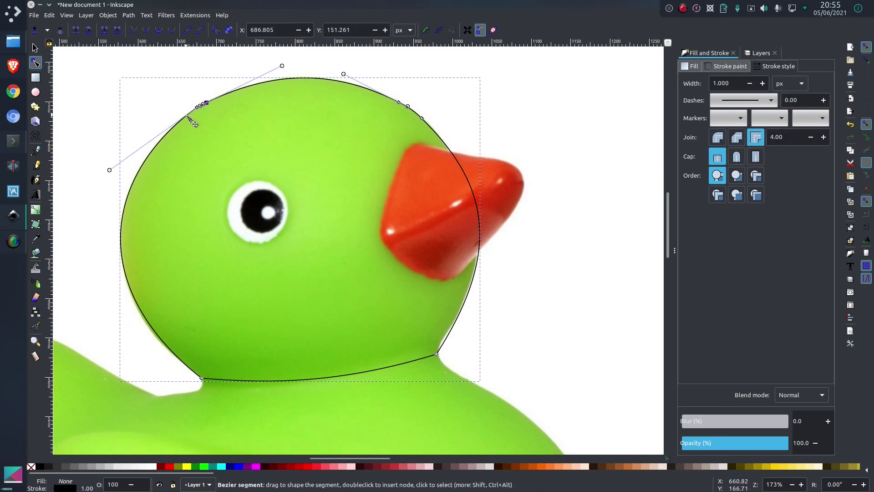
double_click(189, 116)
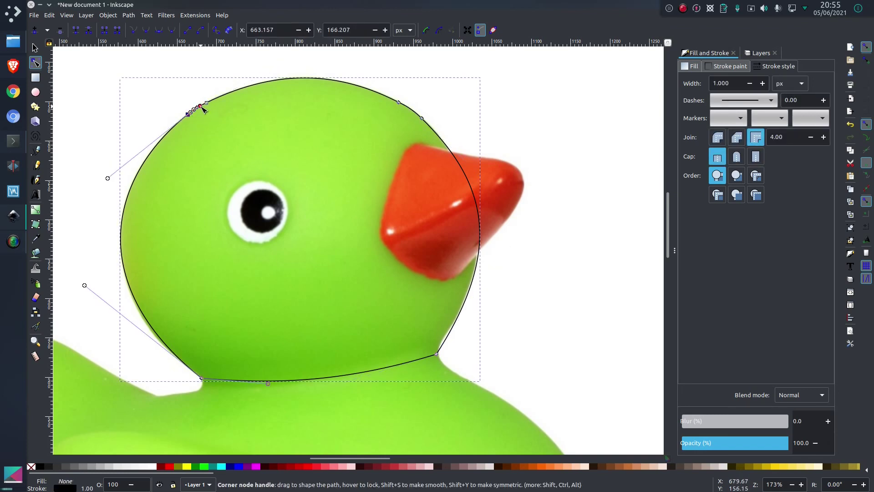
left_click(196, 108)
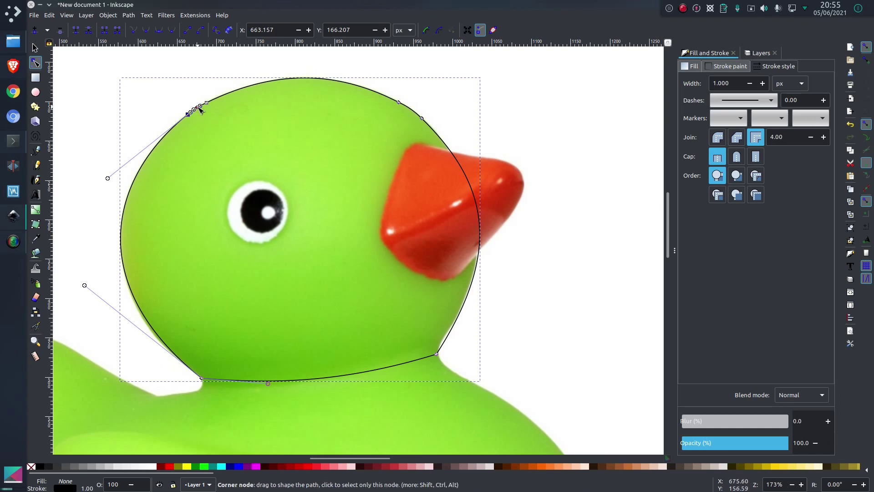
left_click(257, 125)
left_click(540, 151)
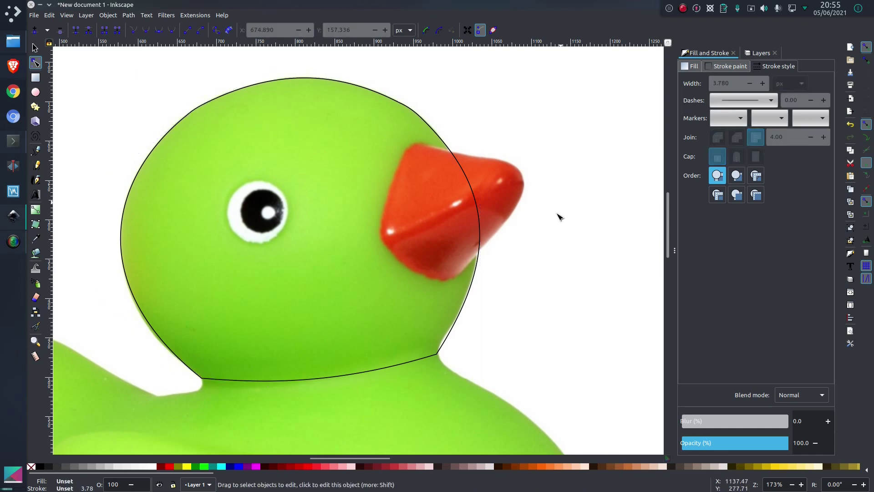
- Start a straight-segment Bezier body path at the neck line's left end and run it through the notch behind the neck to the tail tip
scroll(470, 250, "down", 4)
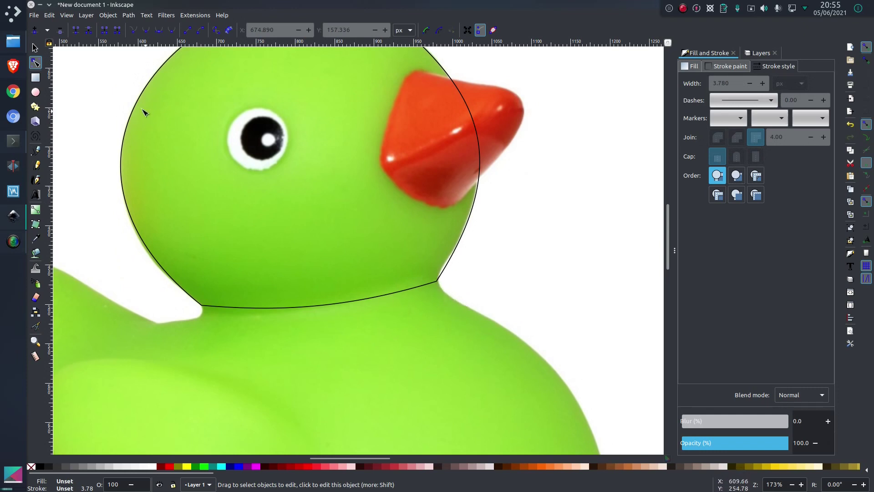
left_click(36, 152)
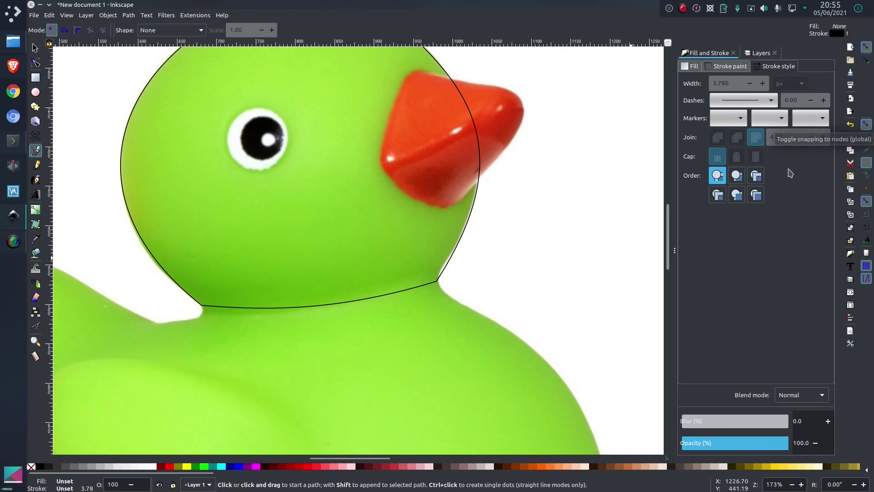
left_click(201, 307)
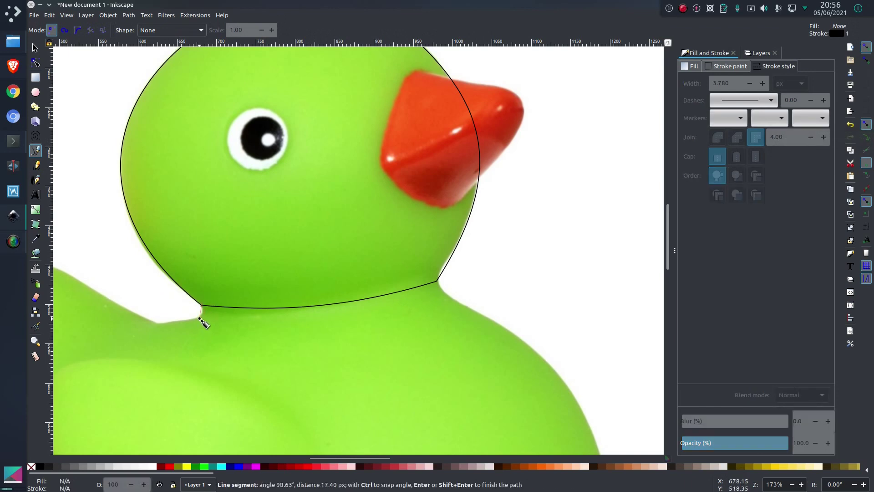
left_click(199, 319)
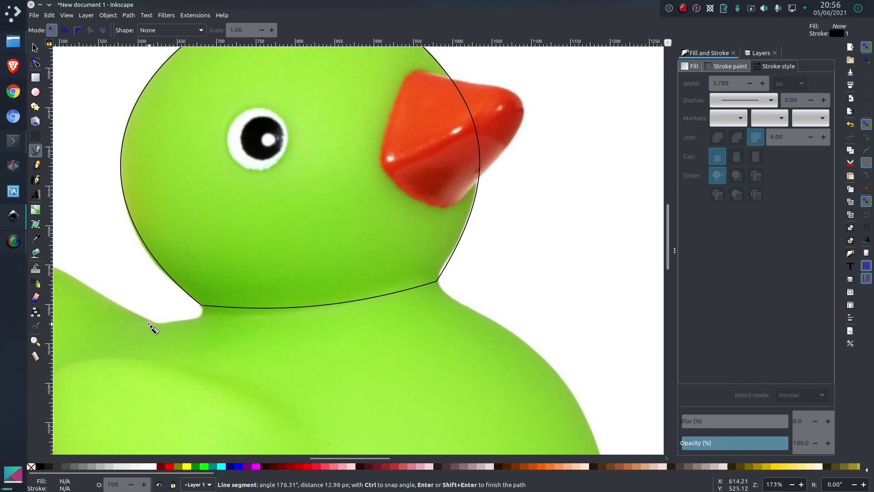
left_click(159, 324)
scroll(159, 324, "left", 2)
scroll(160, 326, "down", 2)
scroll(157, 314, "left", 10)
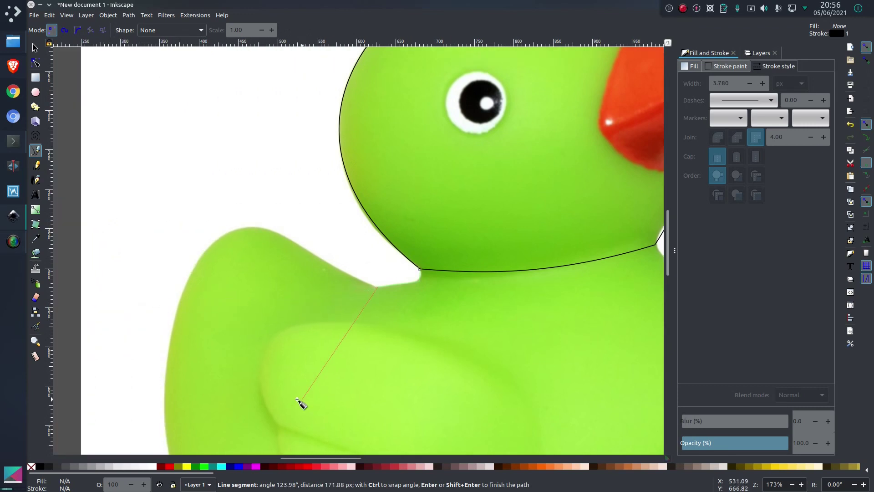
left_click(252, 227)
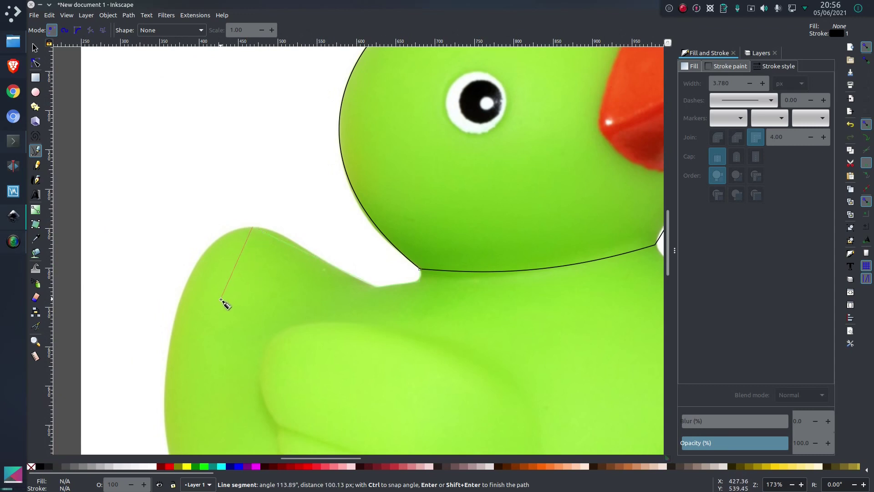
- Continue the body path down the tail's back, along the belly and up to the neck line's right end, closing it at its start node
scroll(223, 305, "down", 10)
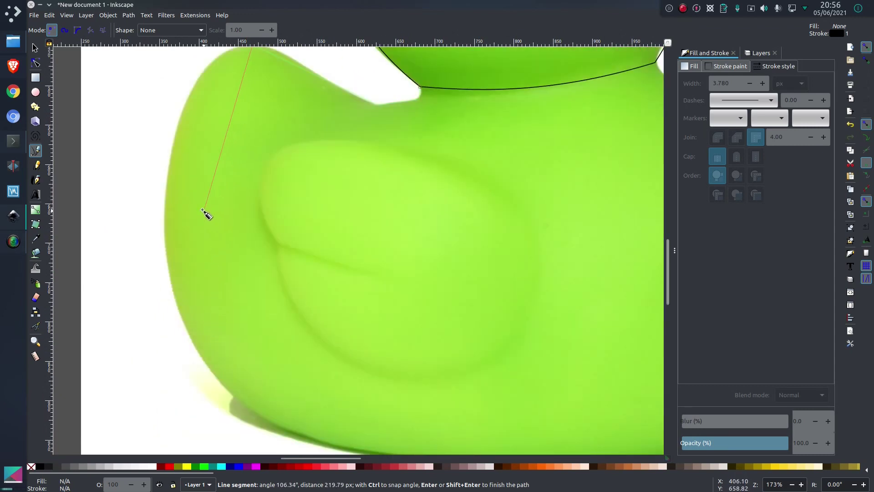
left_click(166, 200)
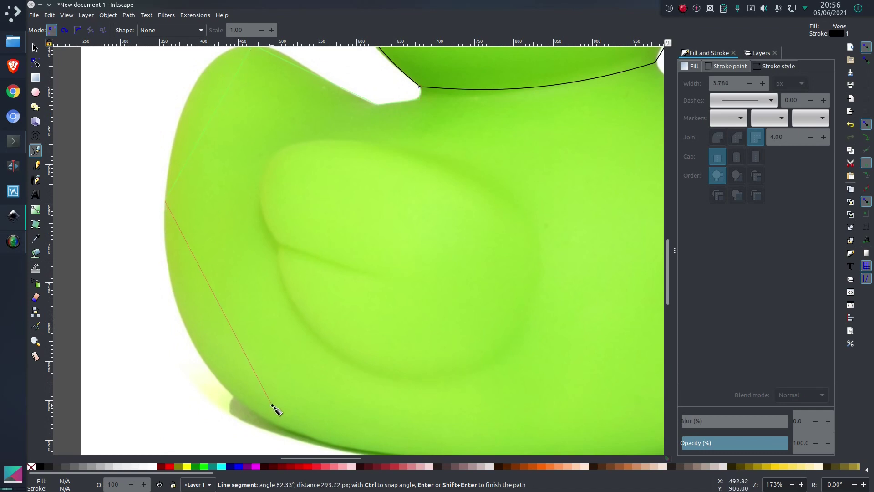
scroll(273, 415, "down", 2)
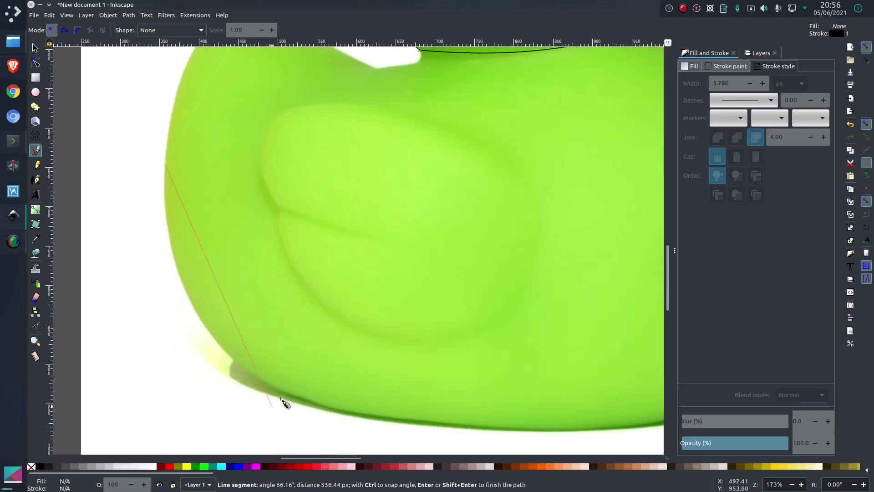
left_click(337, 410)
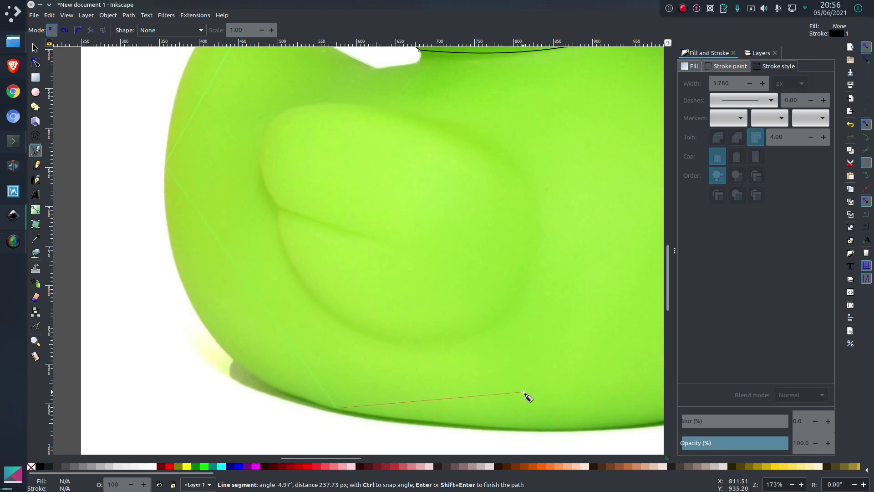
scroll(524, 394, "down", 1, "ctrl")
scroll(578, 396, "right", 5)
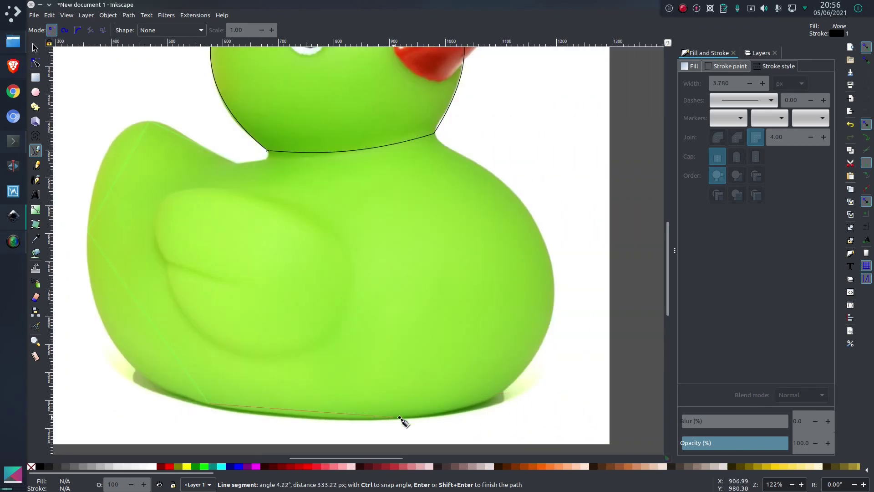
left_click(429, 415)
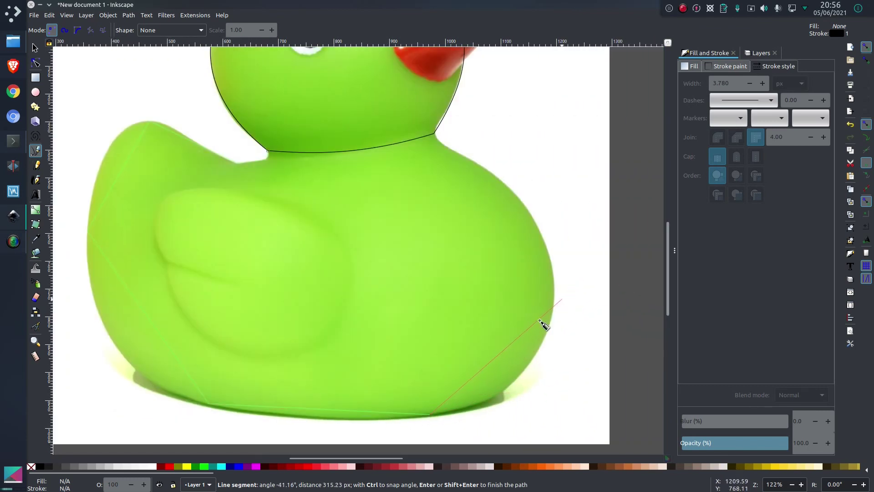
left_click(473, 161)
left_click(435, 135)
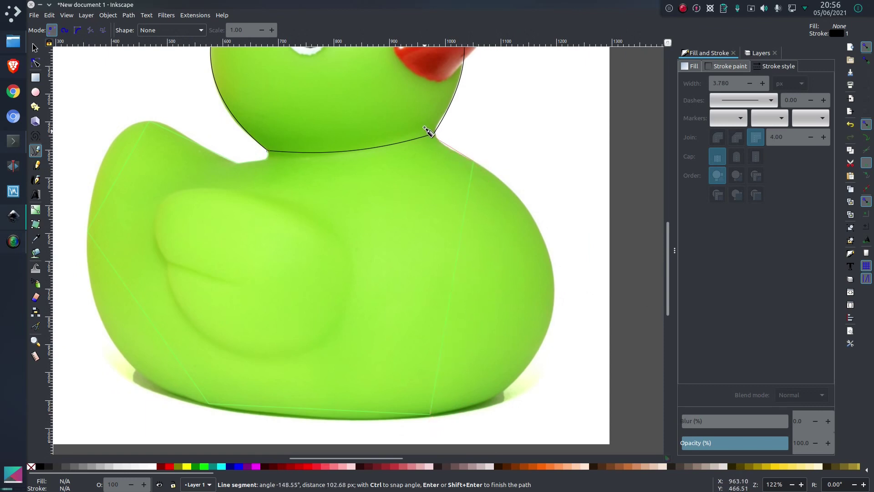
left_click(269, 152)
- Bend the body path's breast segment outward and adjust the handles at both ends to match the duck's rounded front
key("n")
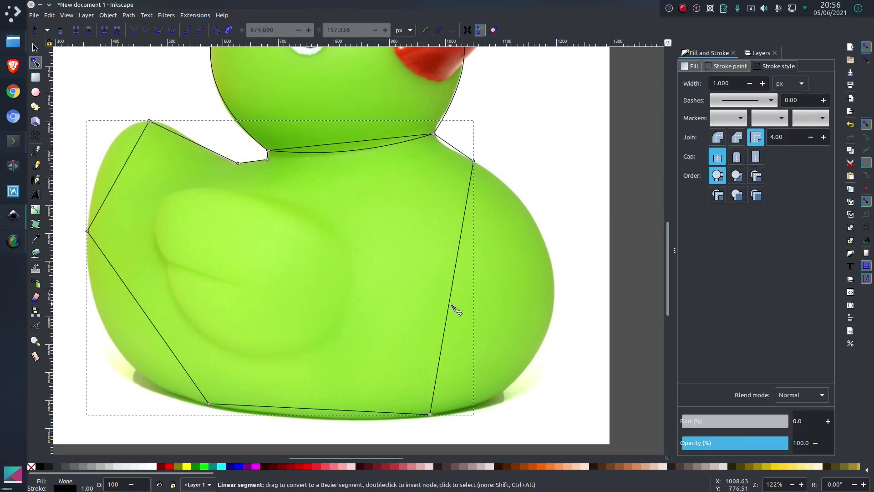
left_click_drag(452, 304, 553, 314)
left_click(554, 314)
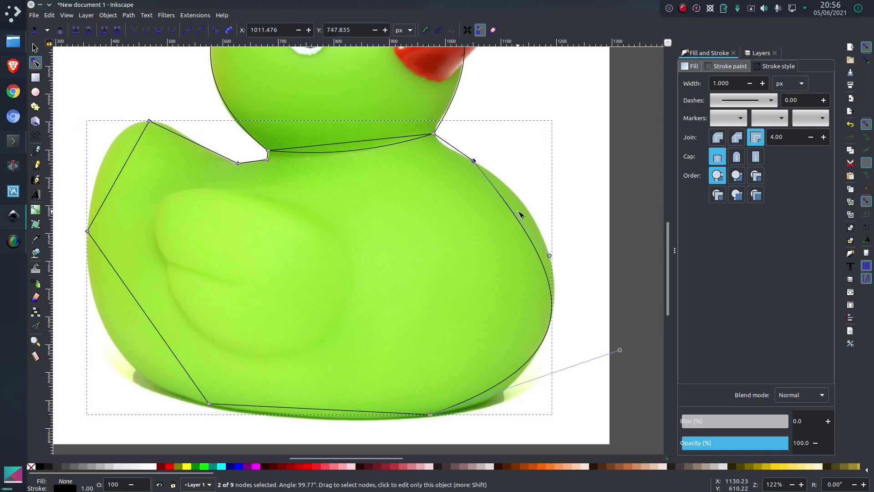
left_click_drag(551, 258, 559, 206)
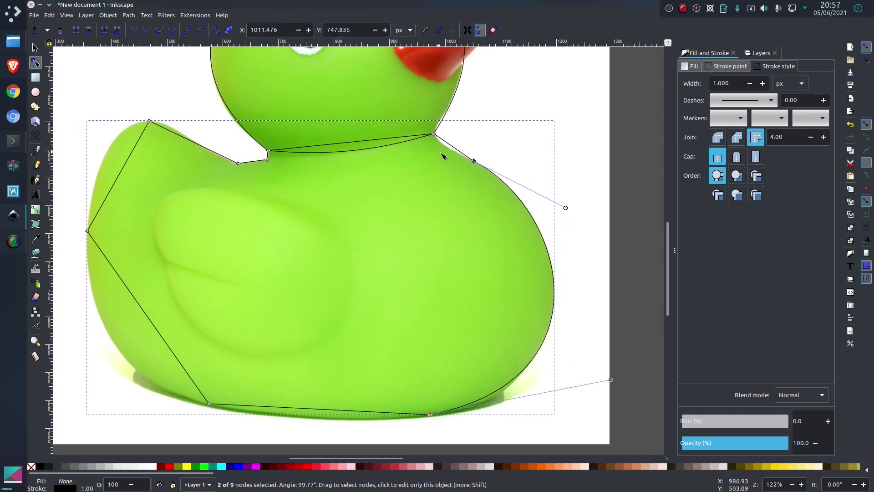
- Bend the body path's short segments at the front and back of the neck and the slope up to the tail tip
scroll(450, 149, "up", 1)
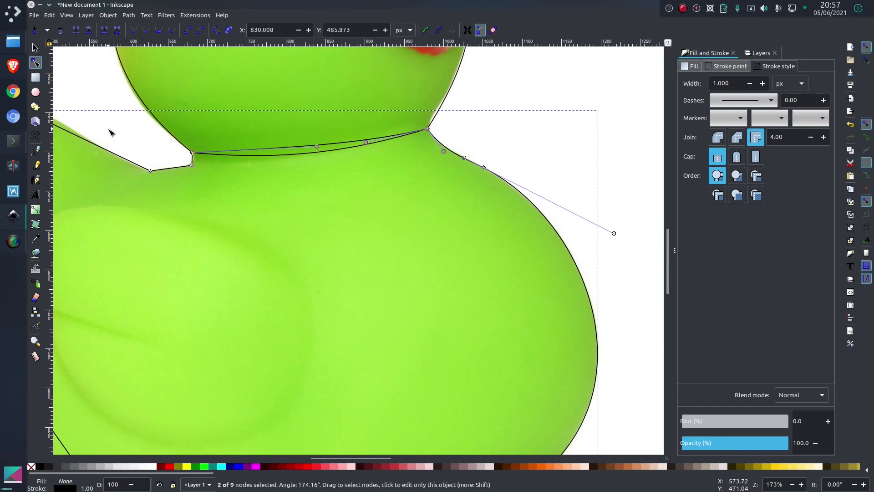
left_click(124, 135)
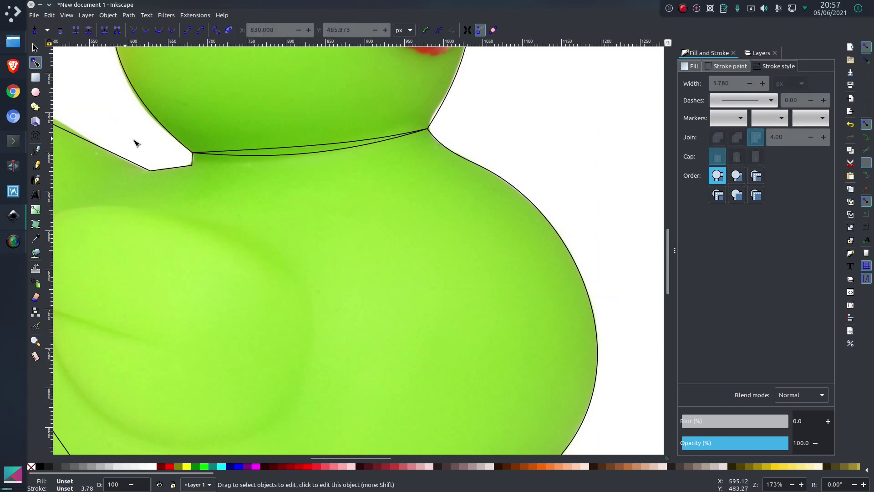
scroll(126, 141, "up", 1)
left_click(182, 191)
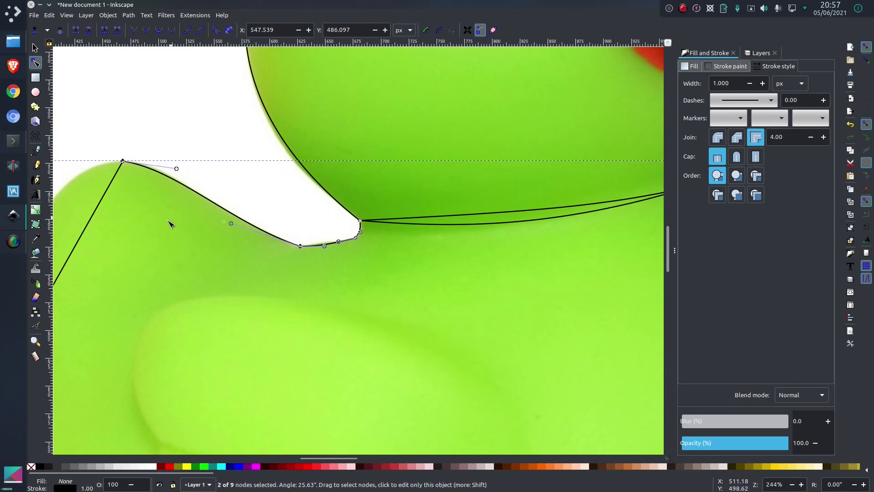
- Bend the body path's two rear segments, from the tail tip down to the underside, to follow the duck's rounded back edge
scroll(144, 243, "down", 1)
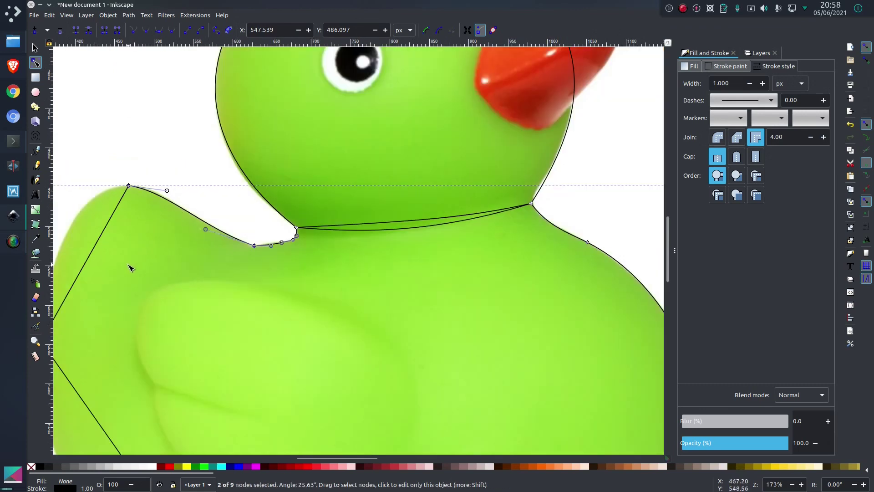
left_click_drag(365, 459, 339, 464)
left_click_drag(284, 260, 266, 228)
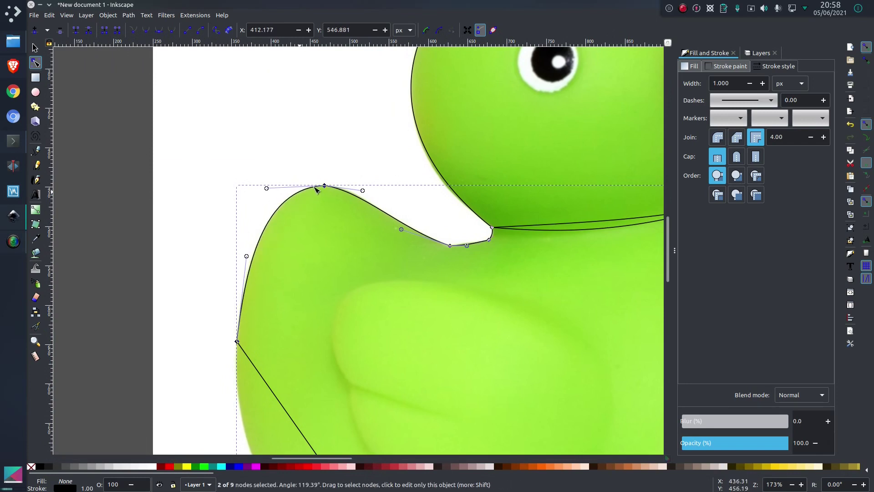
scroll(301, 355, "down", 6)
scroll(367, 336, "down", 4)
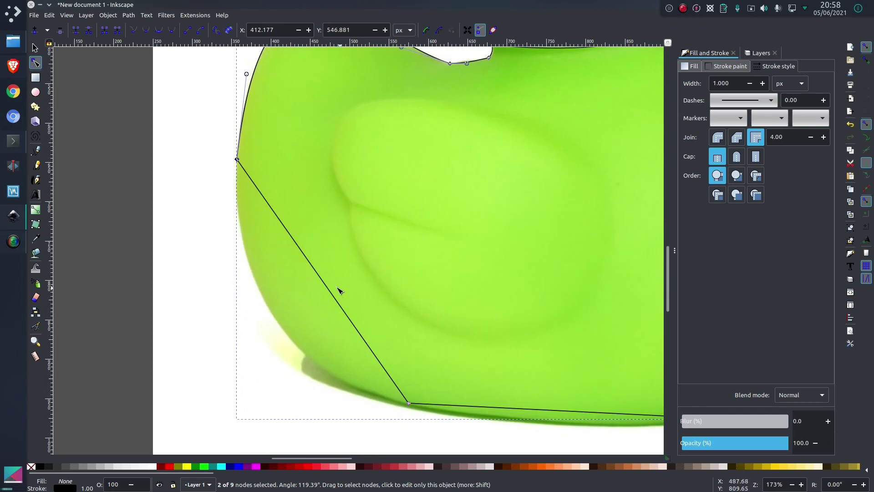
left_click_drag(325, 286, 288, 328)
- Bend the body path's bottom segment downward to follow the duck's underside
scroll(455, 398, "right", 8)
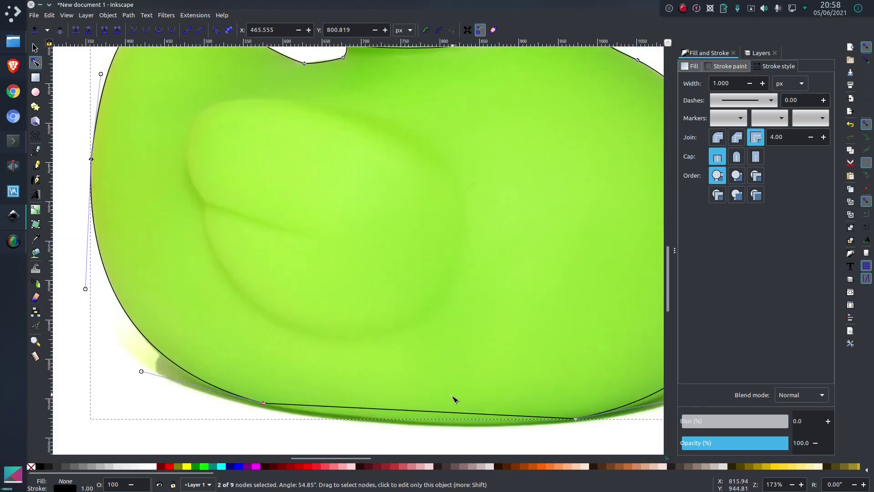
left_click_drag(433, 412, 428, 423)
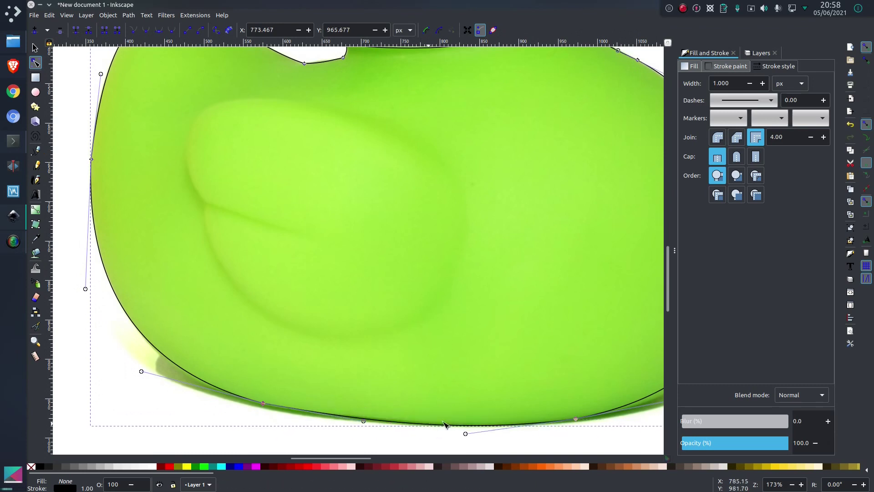
scroll(503, 413, "right", 12)
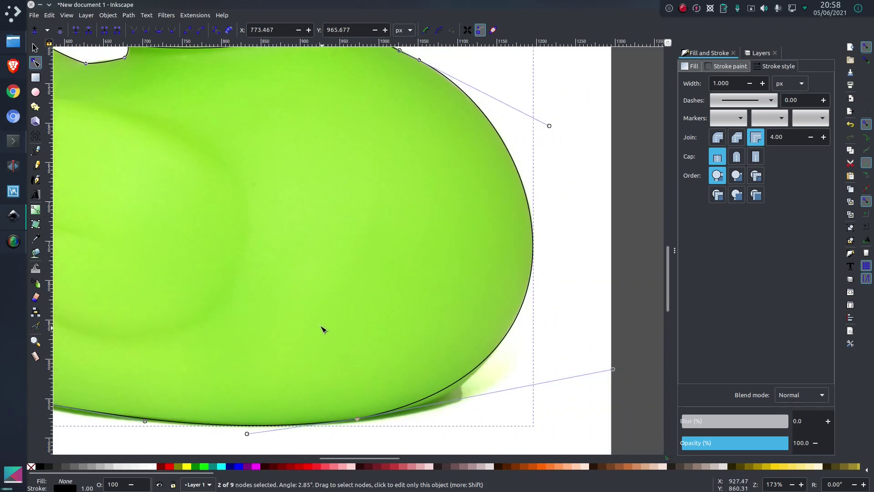
- Round the body path's tail tip by adding a node on each side of the corner node and deleting the corner node
scroll(321, 330, "left", 2)
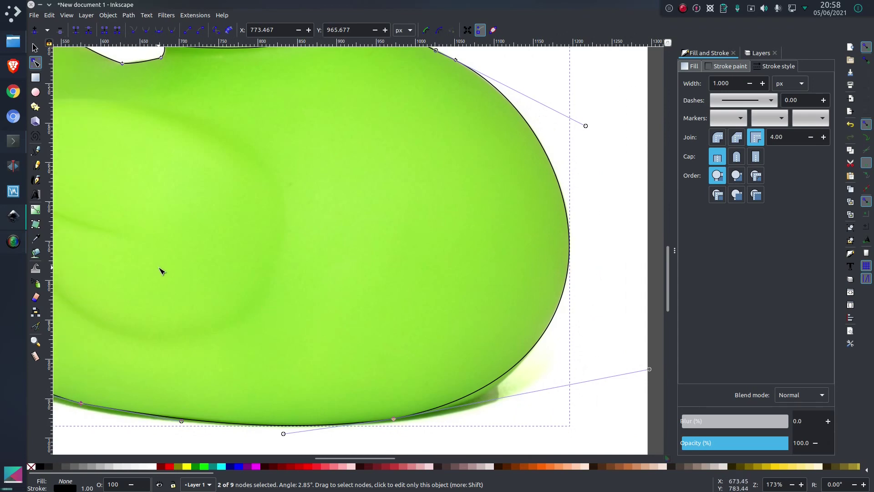
scroll(387, 410, "left", 15)
scroll(378, 342, "right", 4)
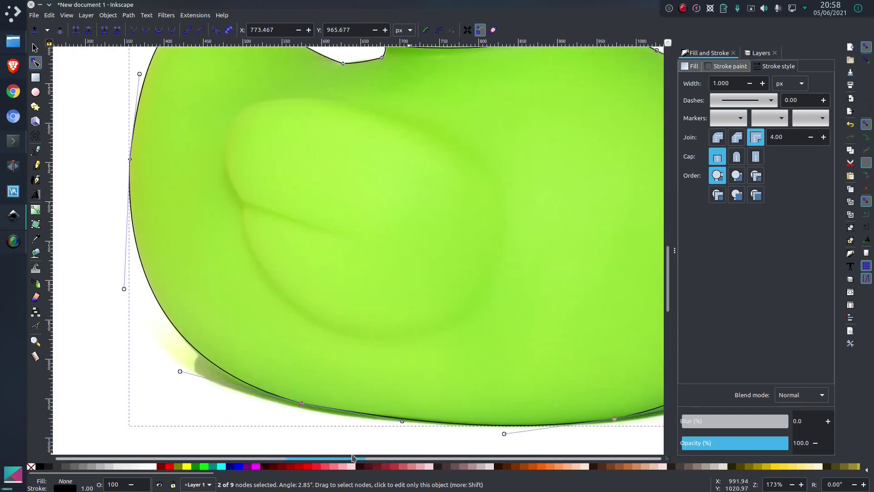
scroll(374, 299, "up", 4)
scroll(374, 300, "up", 6)
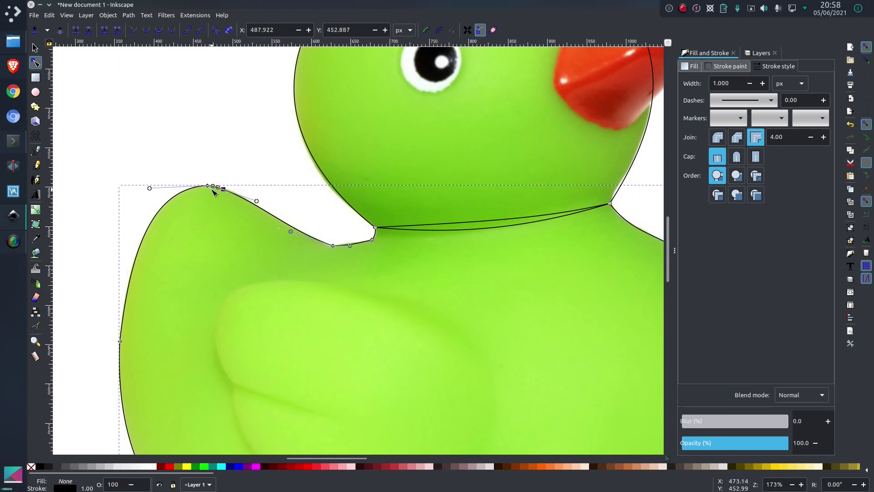
double_click(210, 190)
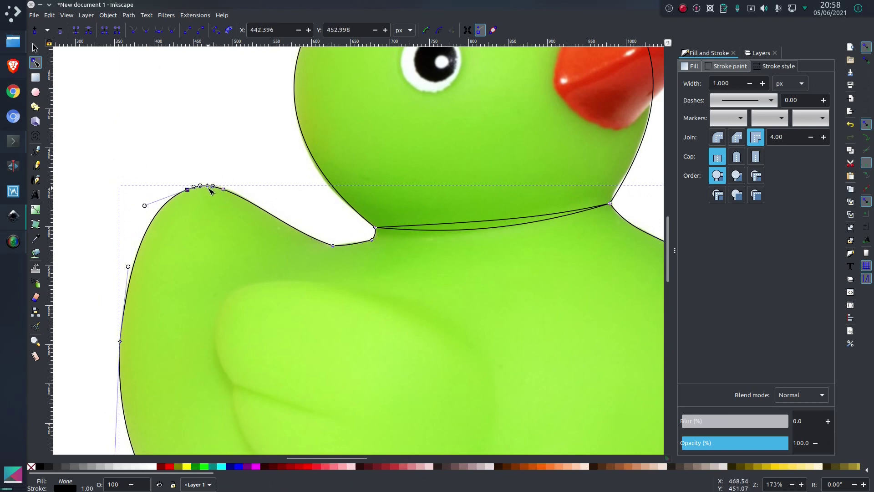
key("Delete")
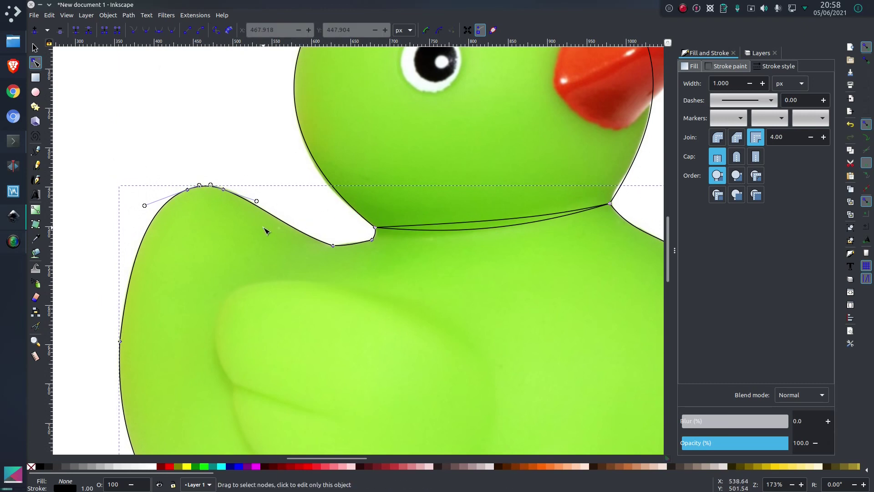
scroll(241, 182, "right", 2)
left_click(215, 131)
- Draw a closed five-node, straight-segment Bezier path around the duck's red beak
scroll(430, 195, "right", 7)
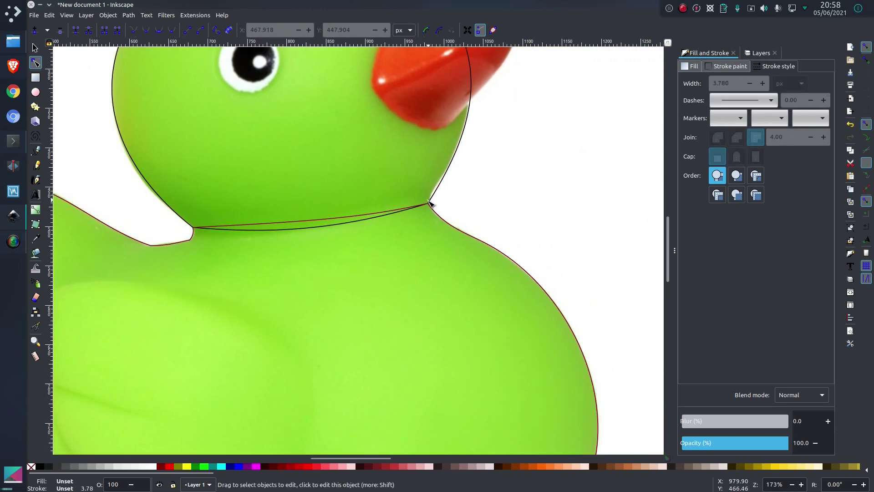
scroll(310, 180, "up", 6)
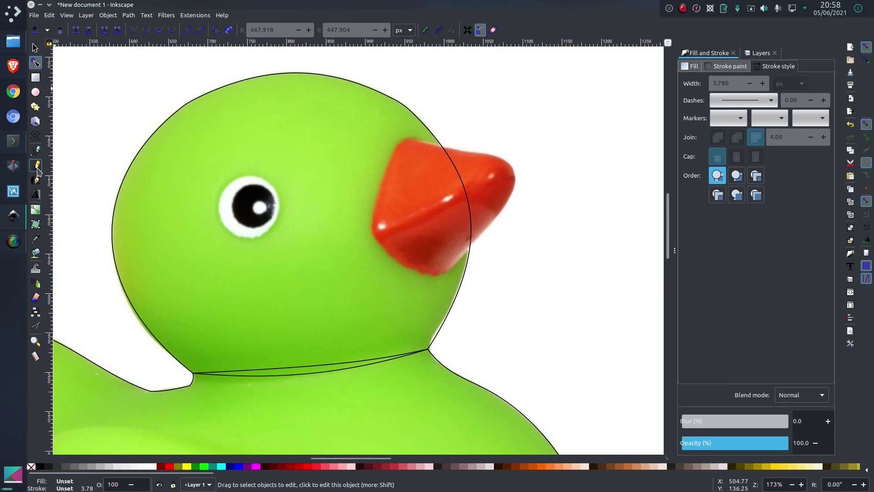
left_click(36, 150)
left_click(405, 144)
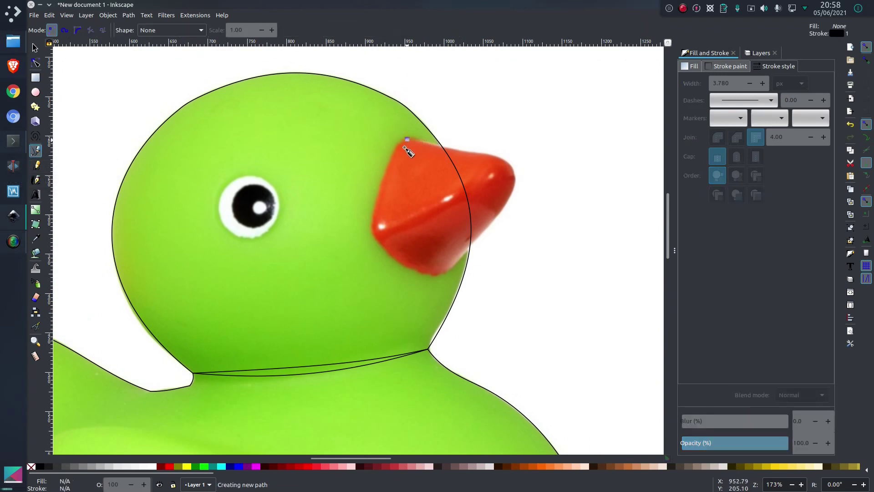
left_click(374, 230)
left_click(435, 275)
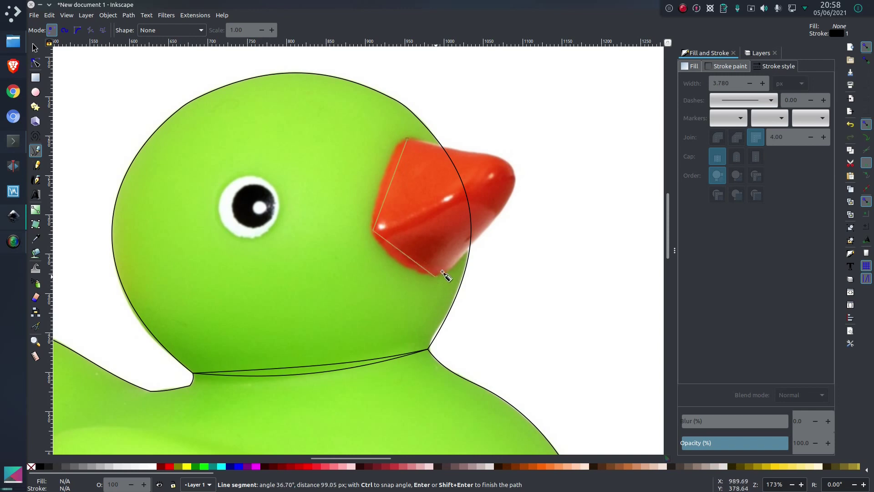
left_click(498, 217)
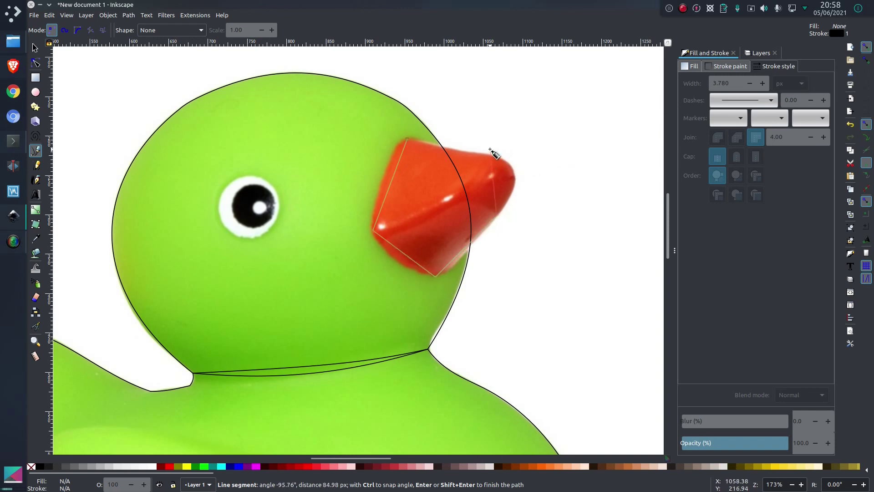
left_click(487, 154)
left_click(409, 139)
- Bend the beak path's tip, upper and inner segments to the beak's edge, and nudge its upper corner node onto the outline
key("n")
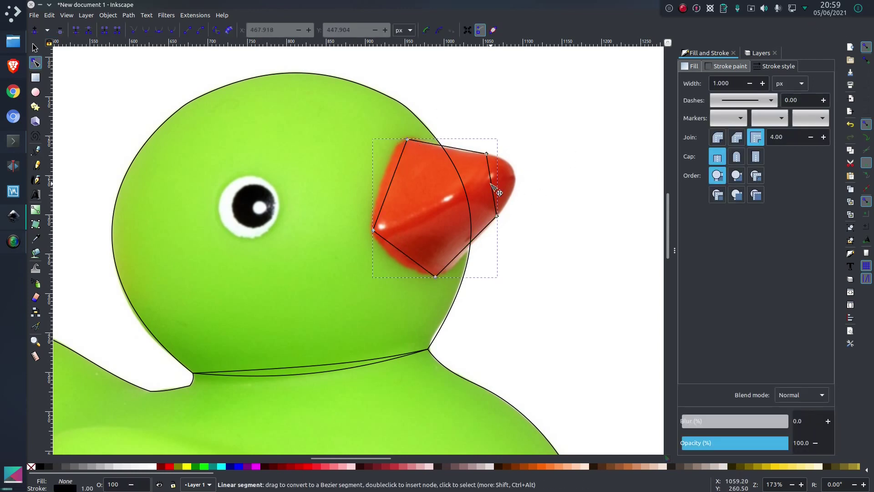
left_click_drag(492, 184, 518, 183)
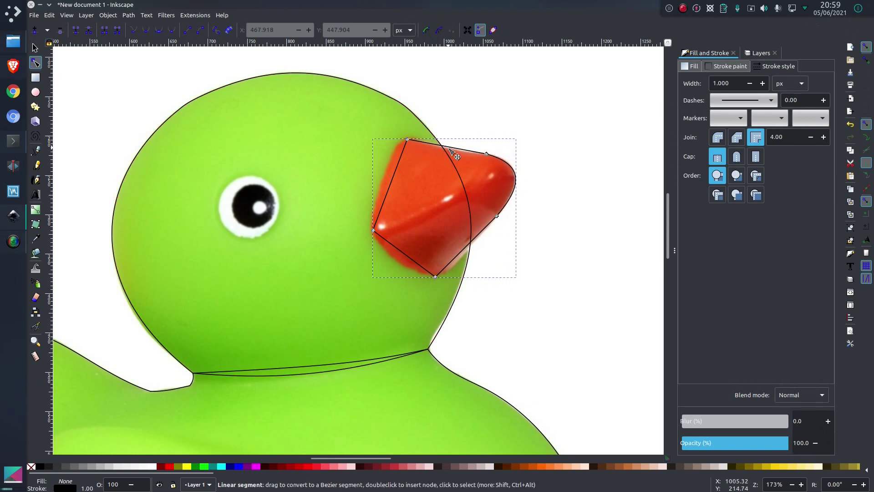
scroll(439, 154, "up", 2, "ctrl")
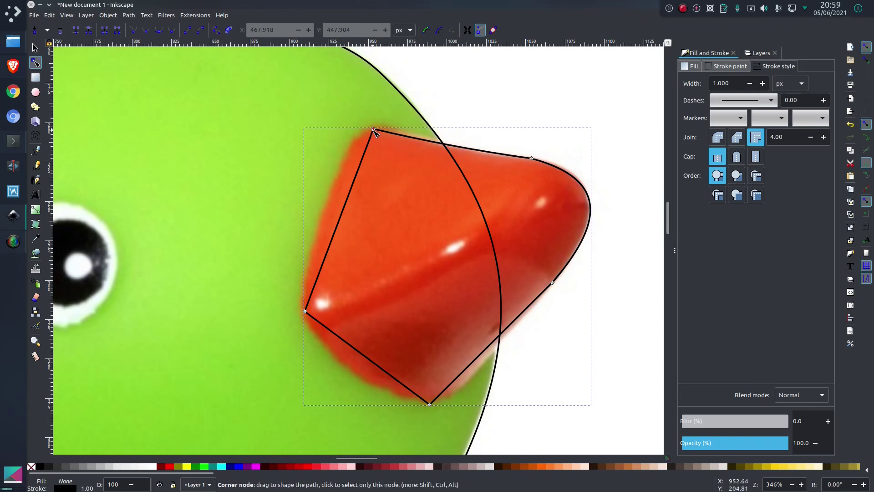
left_click_drag(373, 129, 373, 126)
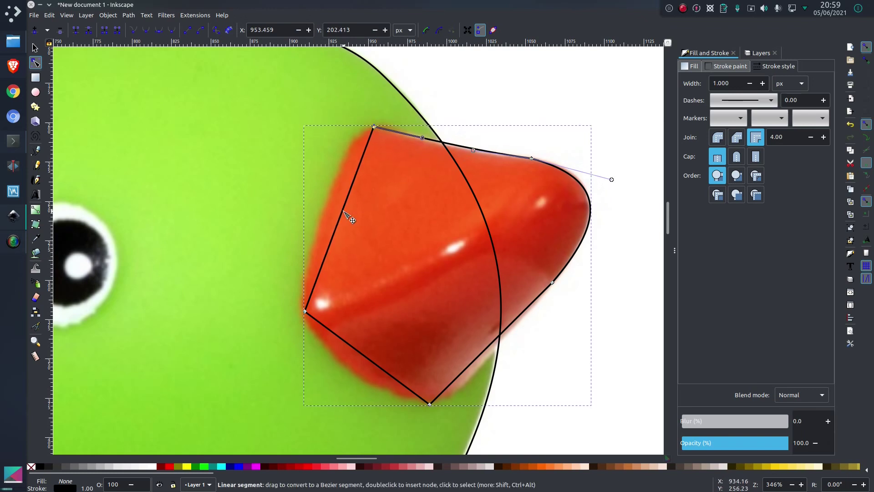
left_click_drag(343, 211, 333, 158)
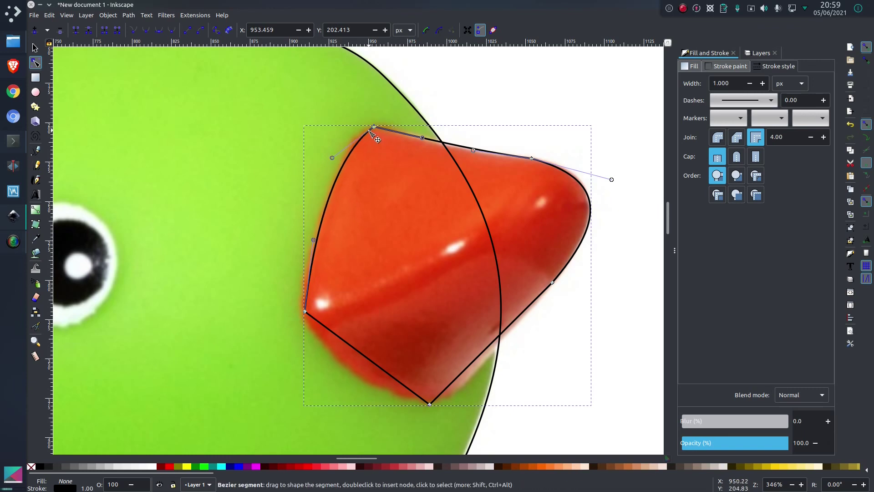
- Round the beak path's upper corner by adding a node on each side of the corner node and deleting the corner node
left_click_drag(377, 140, 388, 137)
left_click(361, 198)
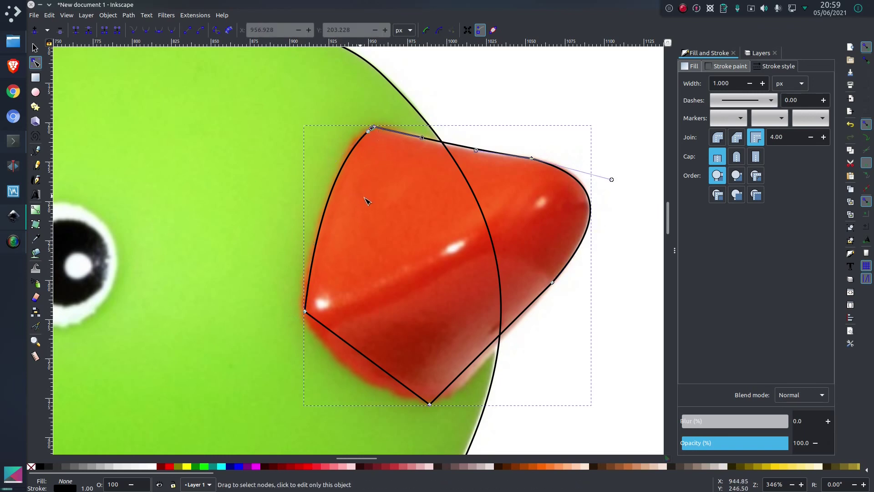
left_click(283, 160)
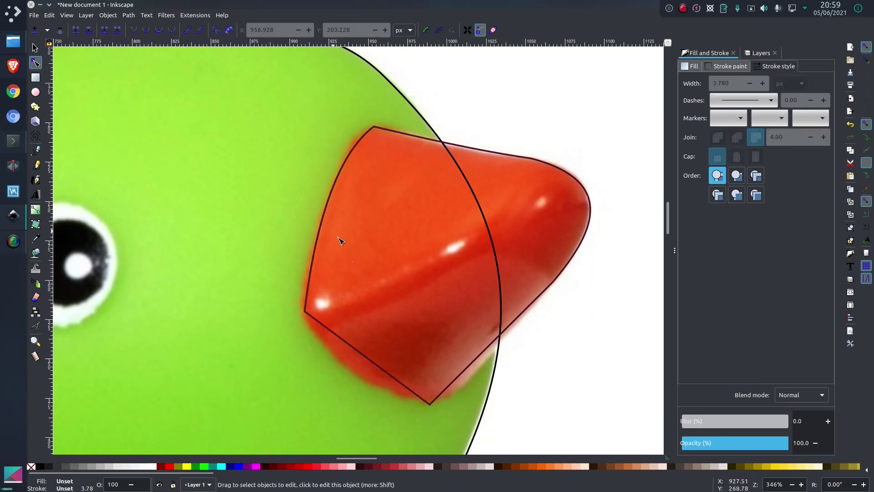
scroll(374, 132, "up", 2)
left_click(373, 131)
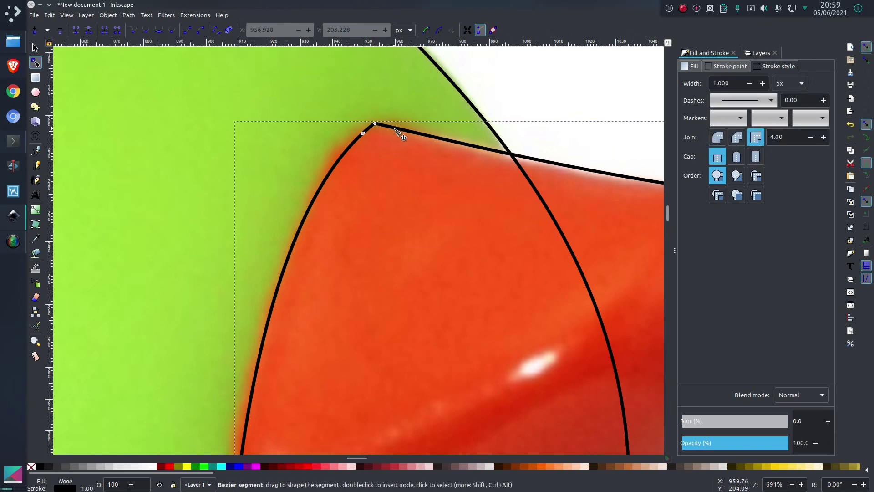
left_click(400, 136)
double_click(394, 129)
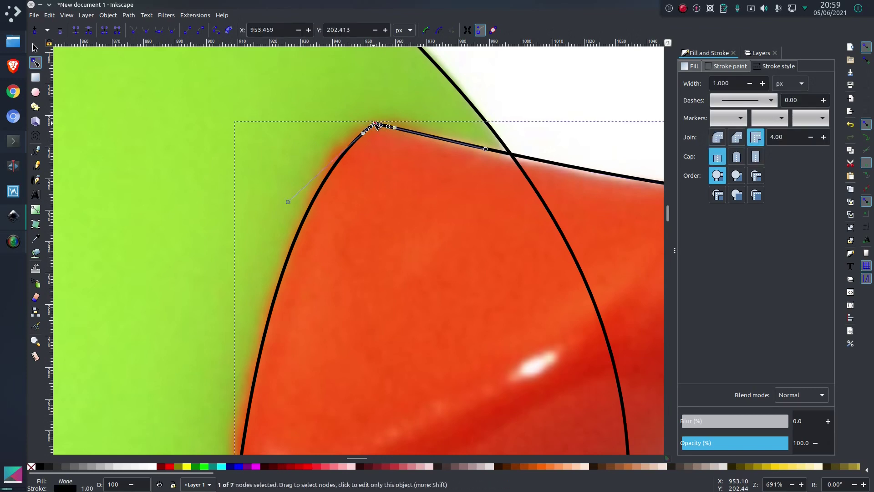
left_click(303, 129)
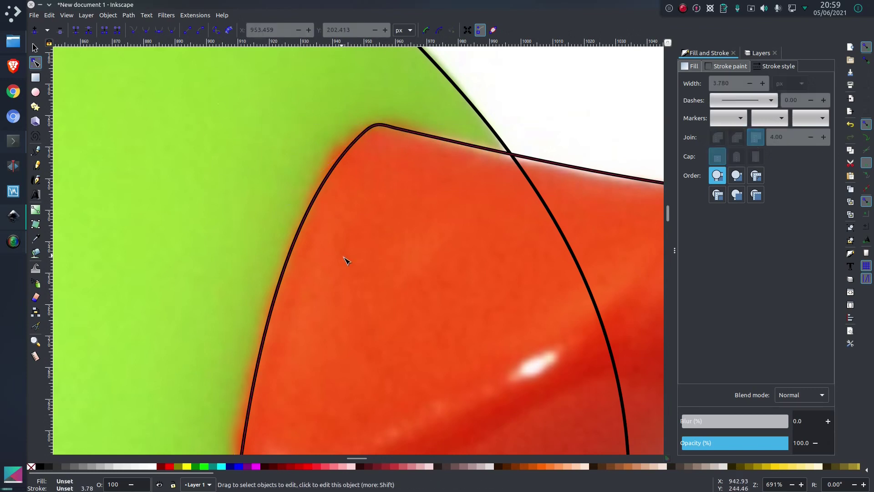
- Bend the beak path's two lower segments outward and round the bottom corner by replacing its node with one on each side
scroll(344, 255, "down", 2)
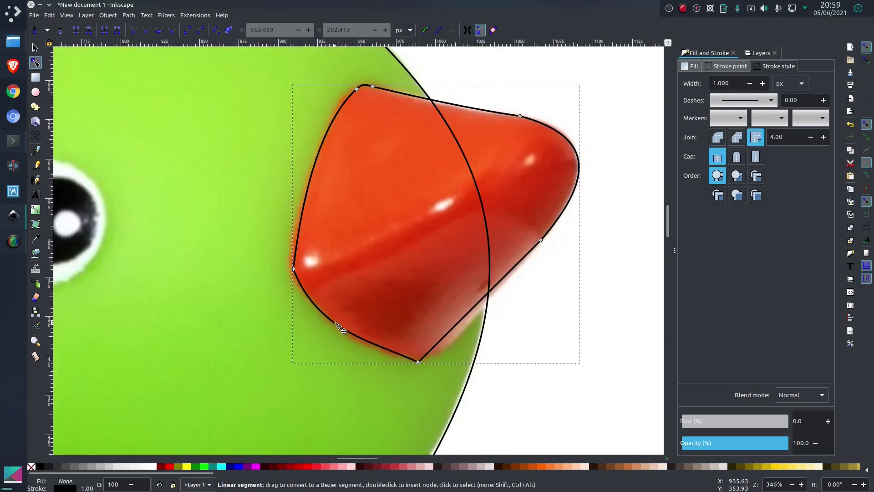
left_click_drag(474, 306, 483, 312)
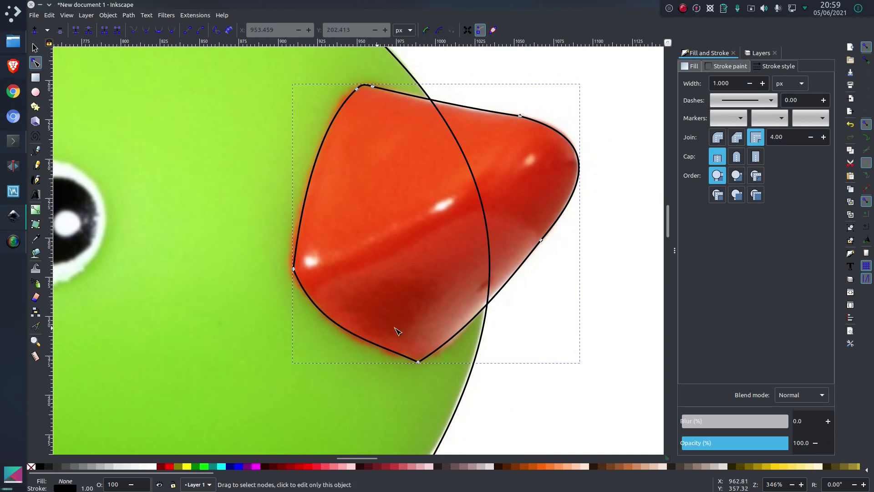
scroll(407, 357, "up", 2)
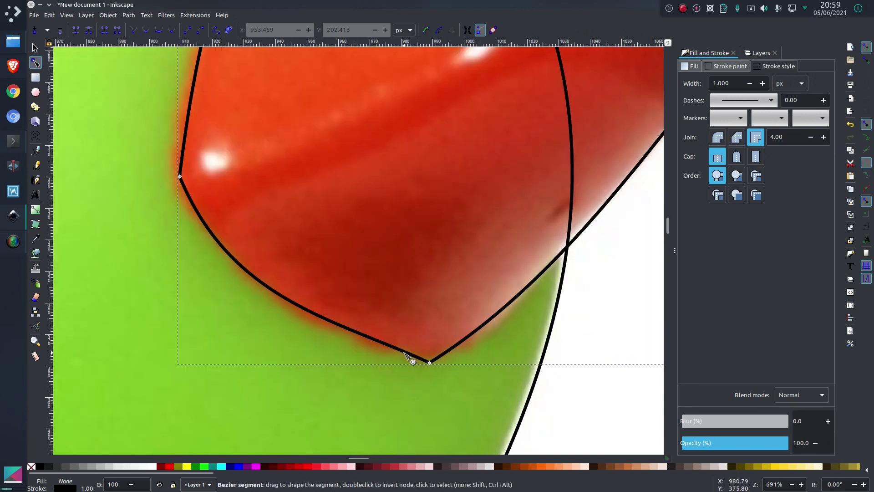
left_click(430, 362)
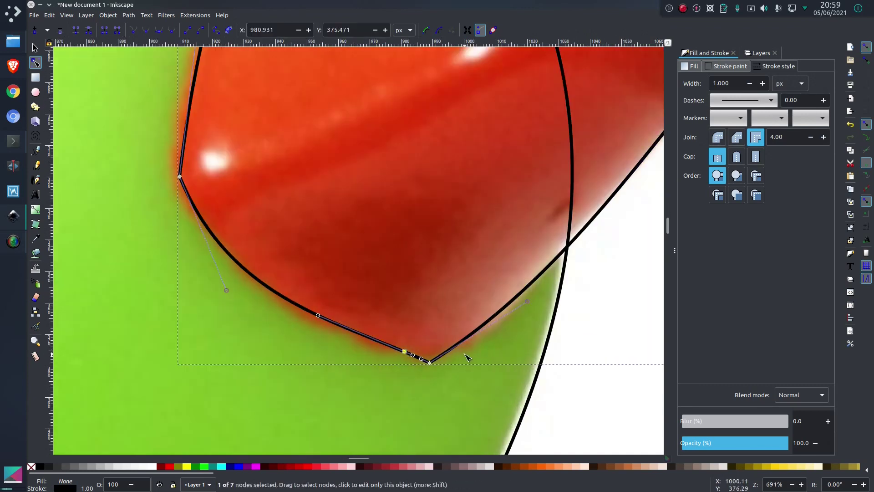
left_click(439, 371)
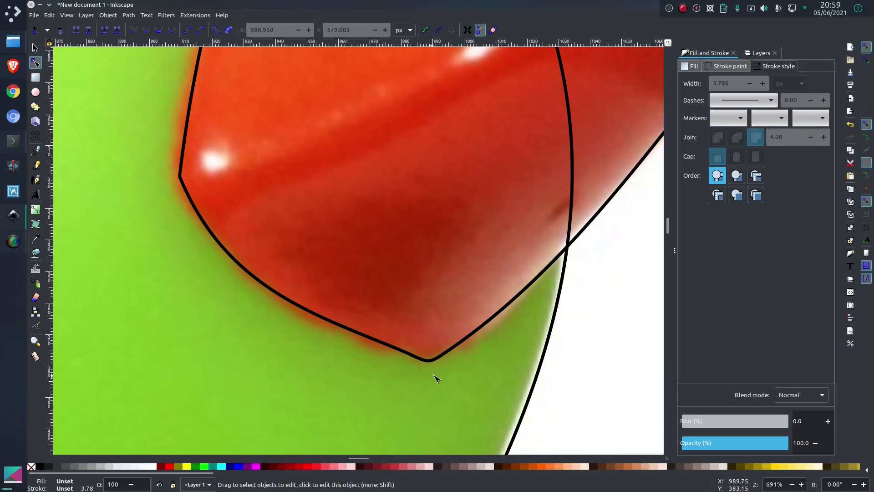
- Draw a circle with a radius of about 8.5 px over the duck's eye, near the white highlight
scroll(432, 379, "down", 2)
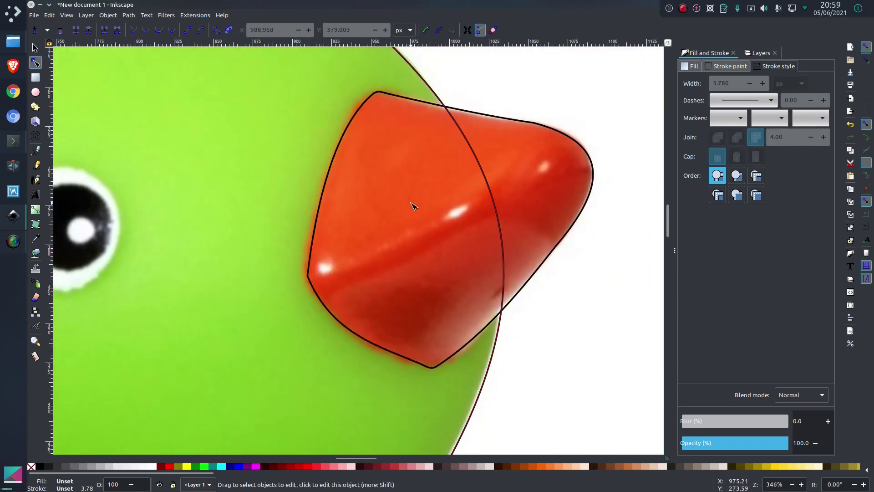
scroll(386, 275, "down", 3)
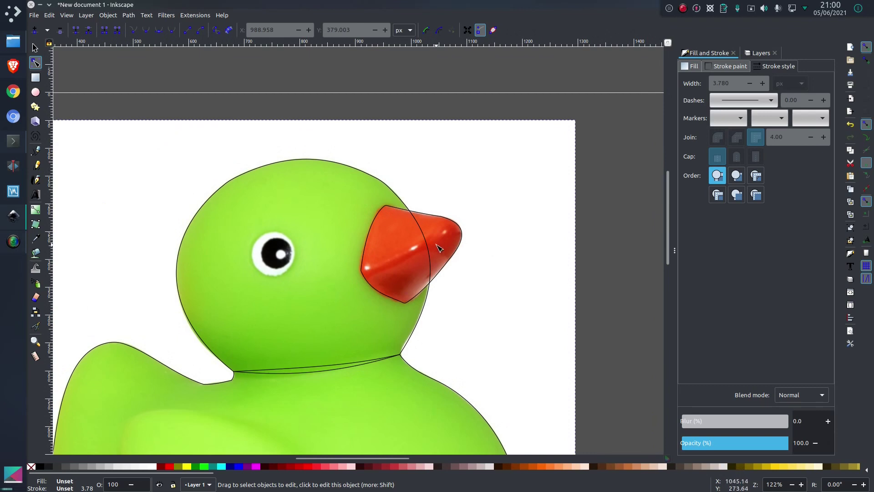
left_click(35, 92)
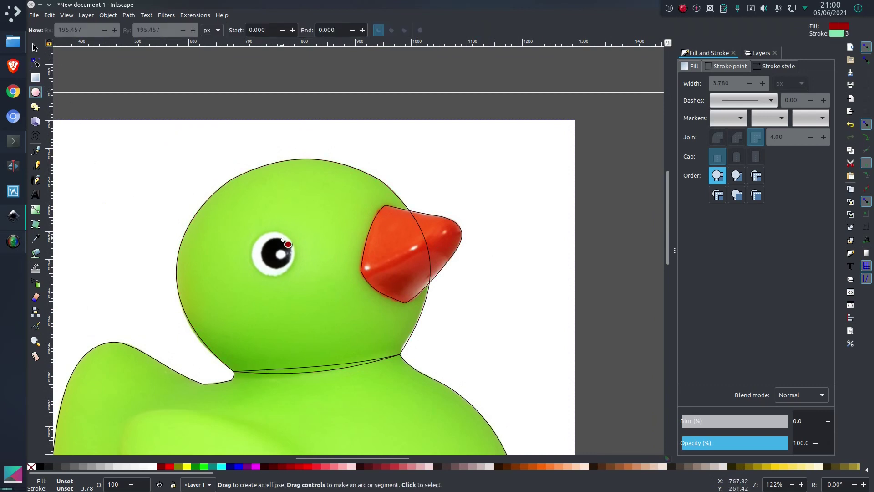
scroll(282, 238, "up", 3)
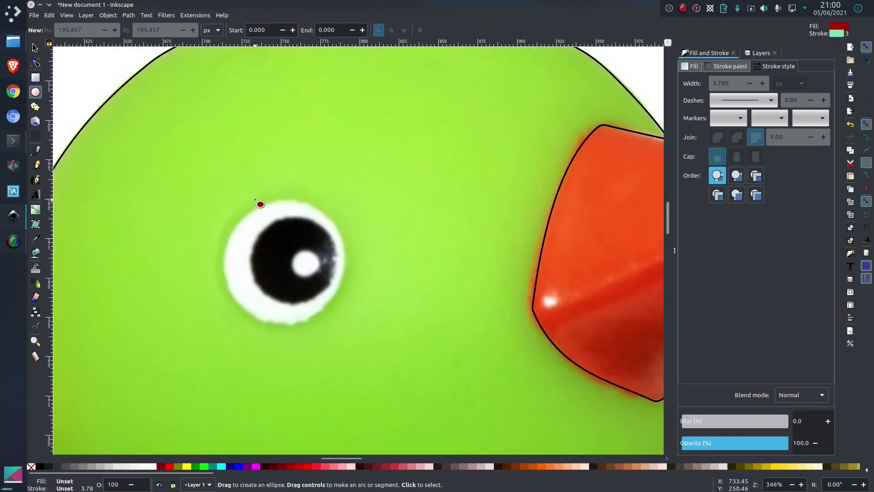
left_click_drag(305, 263, 336, 296)
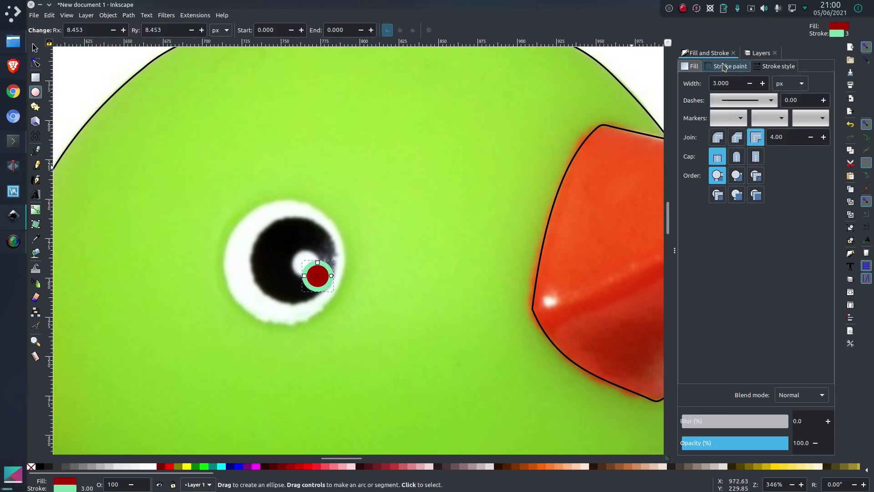
- Give the small circle no stroke and an off-white f9f9f9 fill, and position it exactly over the pupil's highlight
left_click(729, 66)
left_click(689, 82)
left_click(694, 67)
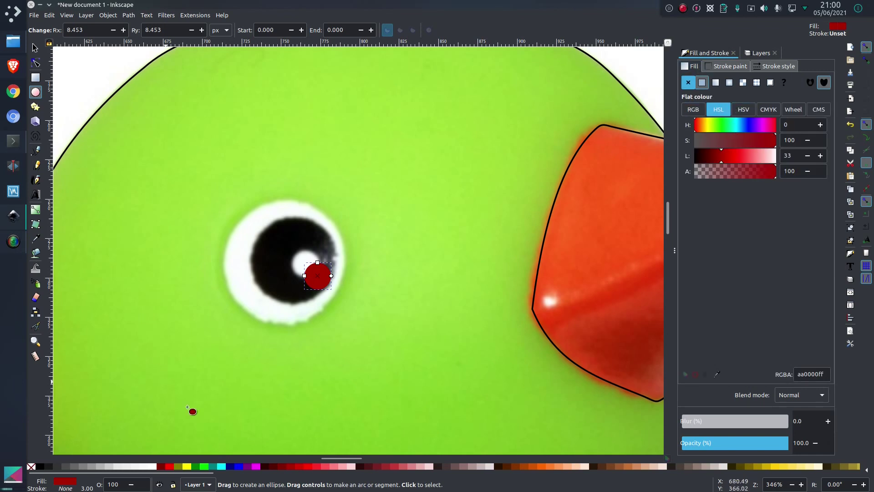
left_click(147, 470)
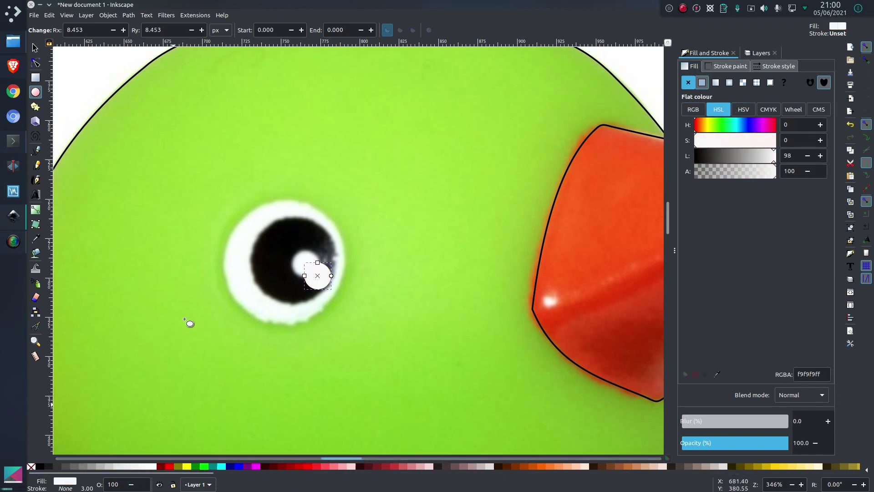
left_click(35, 48)
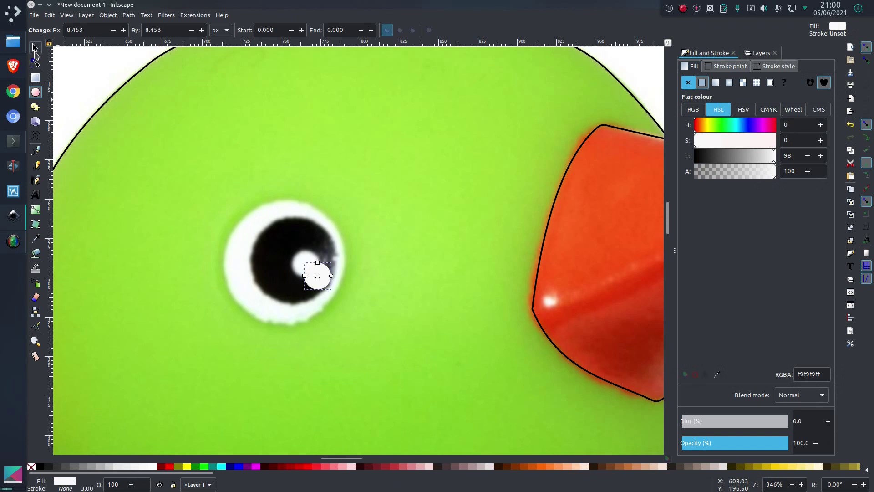
left_click_drag(312, 276, 299, 264)
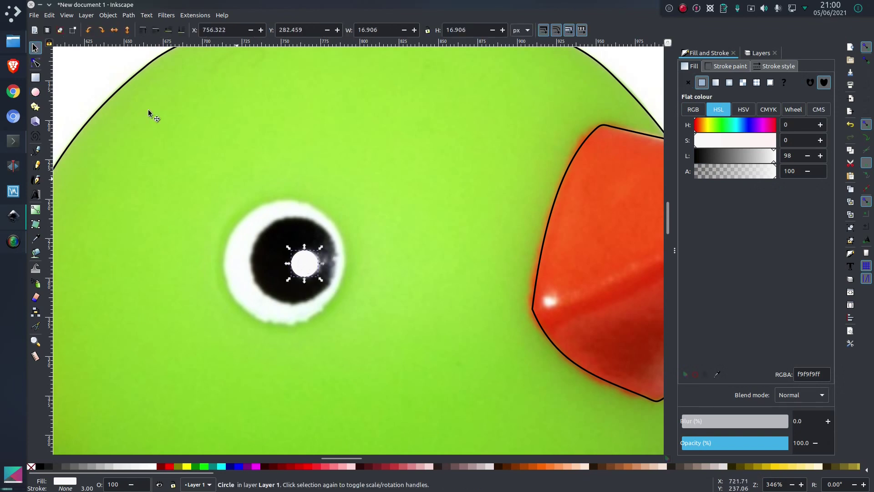
- Draw a circle with a radius of about 28.6 px, position it over the duck's pupil and fill it black
left_click(36, 92)
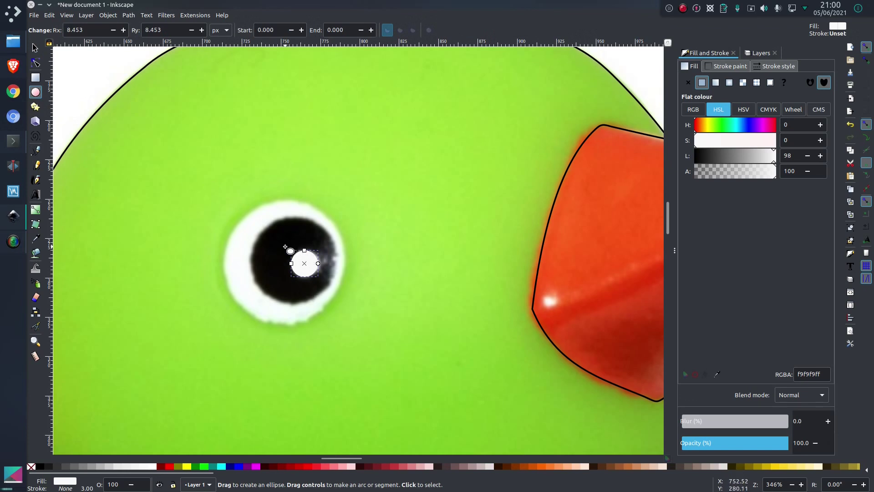
scroll(326, 204, "up", 1)
key("Escape")
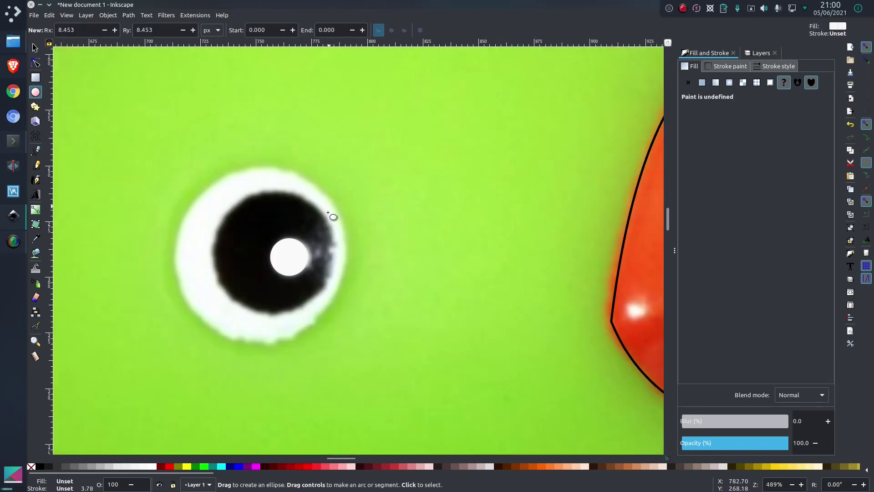
mouse_move(231, 200)
left_mouse_down()
mouse_move(355, 339)
mouse_move(355, 329)
left_mouse_up()
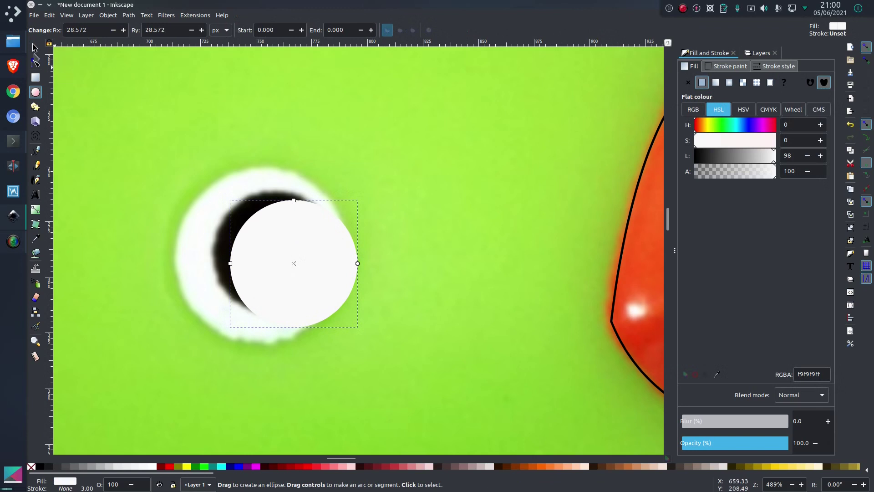
key("s")
left_click_drag(260, 245, 237, 233)
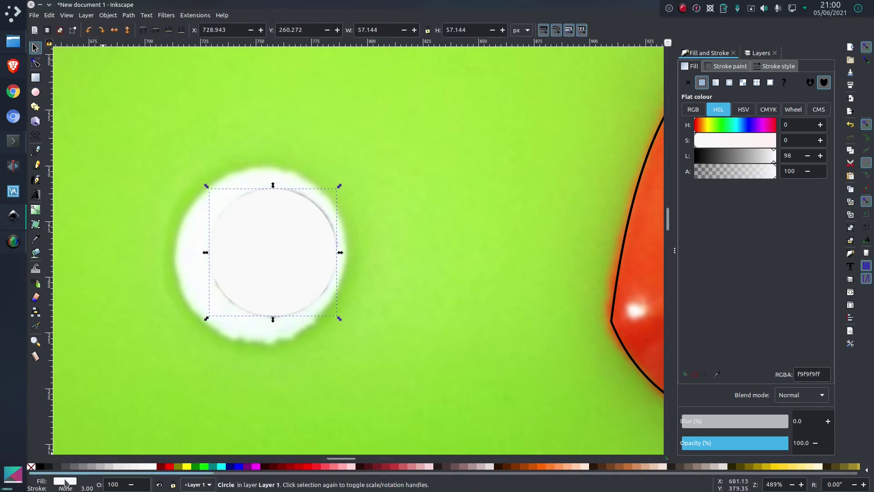
left_click(44, 469)
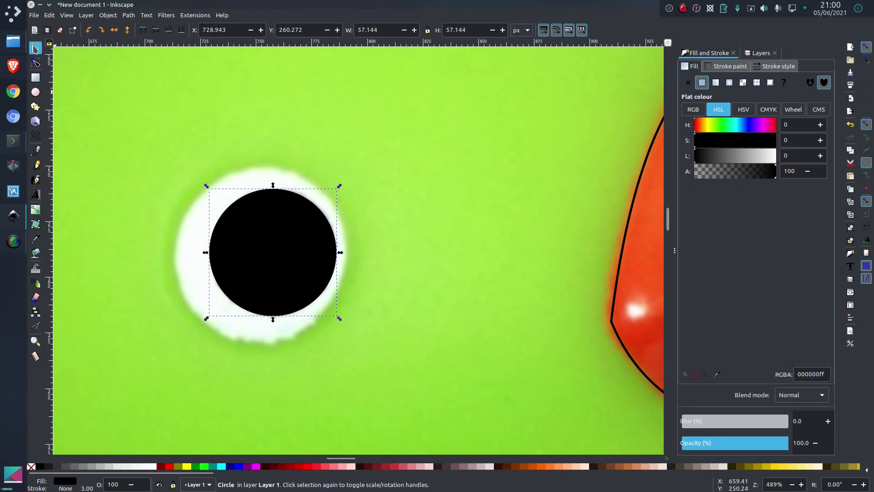
- Duplicate the pupil circle, enlarge the copy to about 76 px wide over the white of the eye, and fill it off-white f9f9f9
left_click(269, 239)
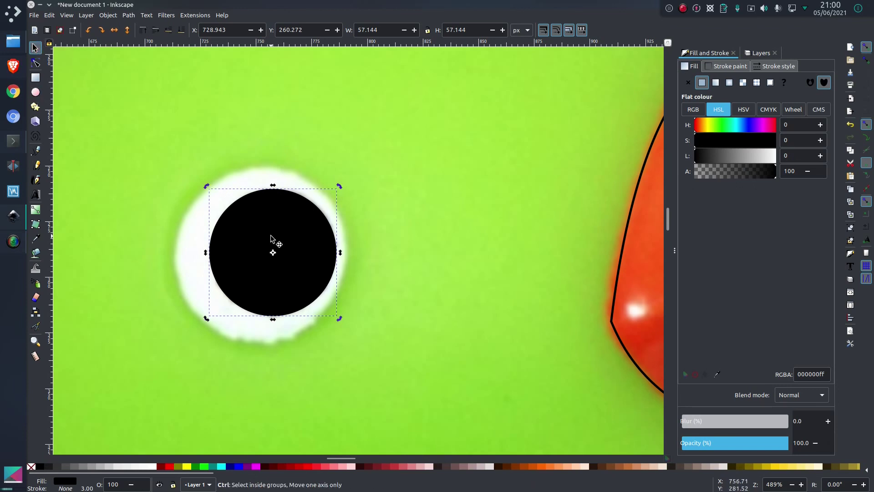
left_click(327, 215)
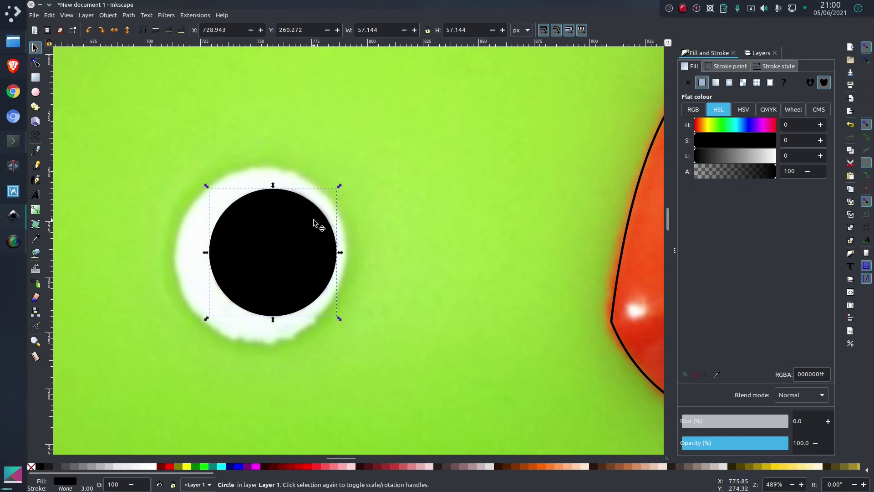
left_click_drag(340, 186, 380, 167)
left_click_drag(284, 216, 277, 219)
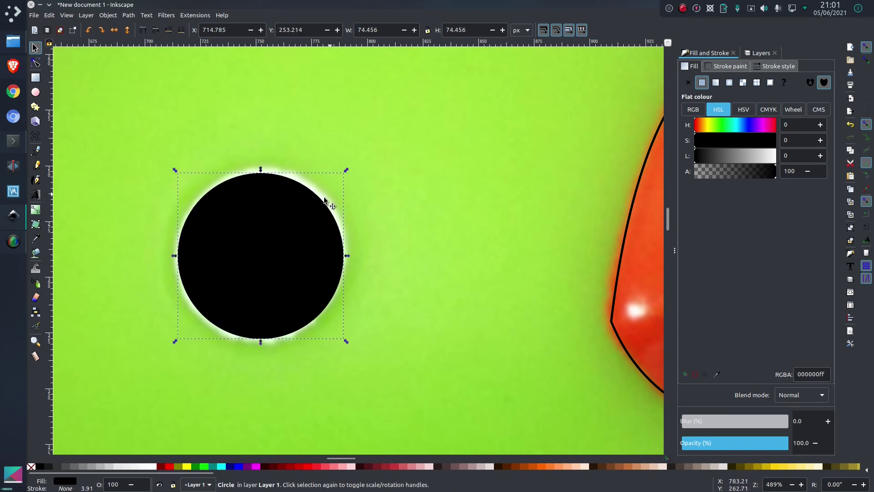
left_click_drag(346, 170, 356, 170)
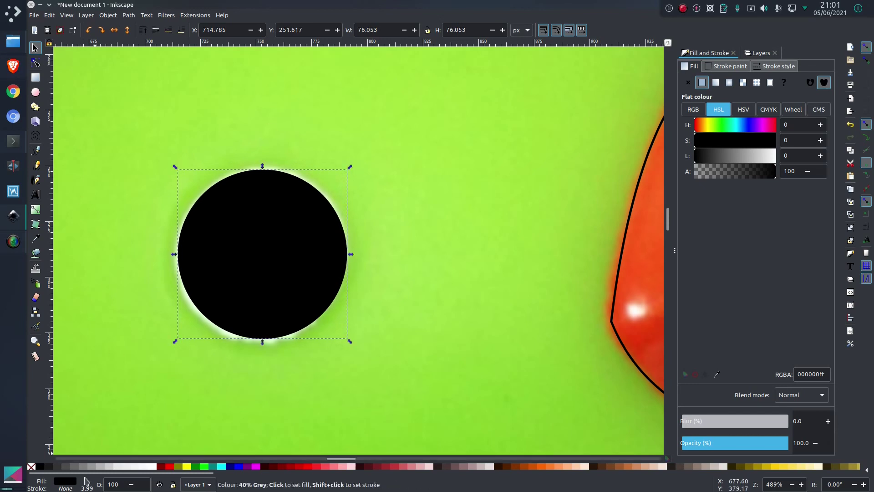
left_click(150, 467)
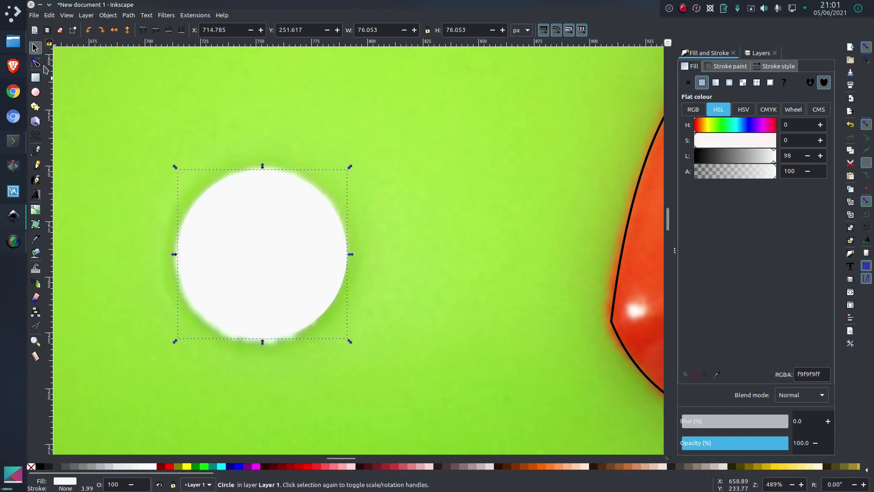
- Lower the large off-white circle below the black pupil circle in the stacking order
left_click(519, 111)
left_click(233, 240)
key("Page_Down")
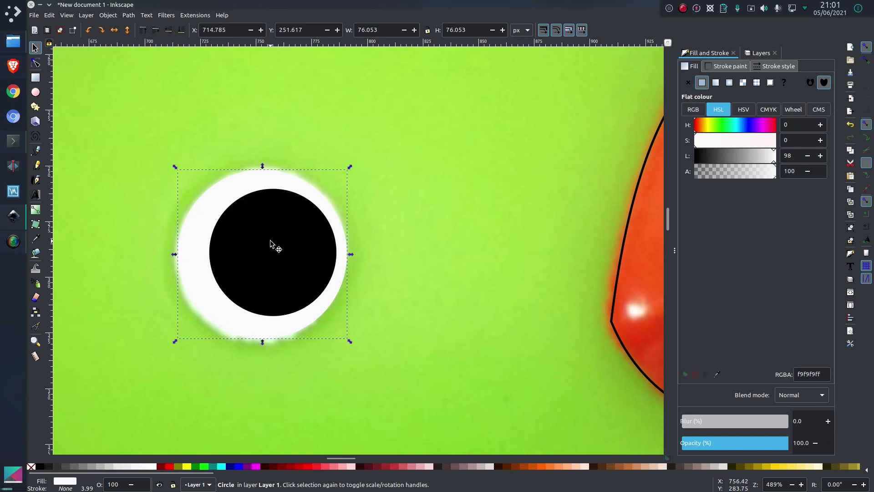
- Lower the pupil and eye-white circles so the small highlight lies over the pupil and the pupil over the white
left_click(279, 246)
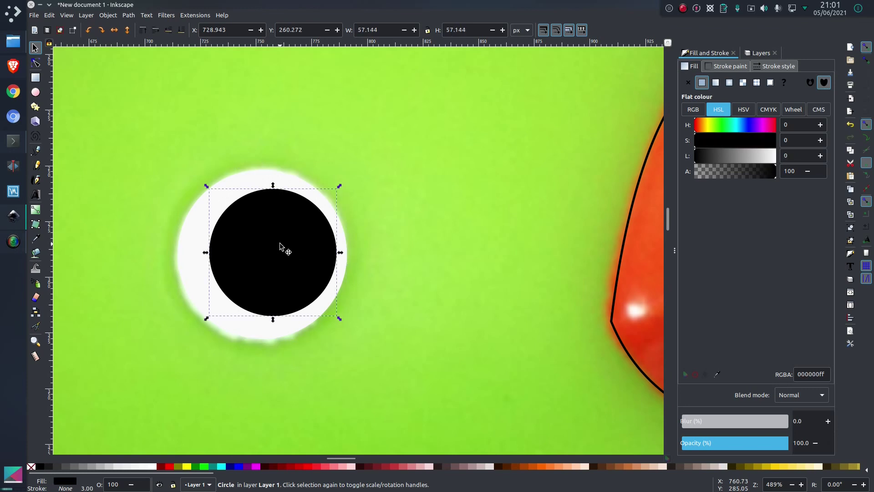
key("Page_Down")
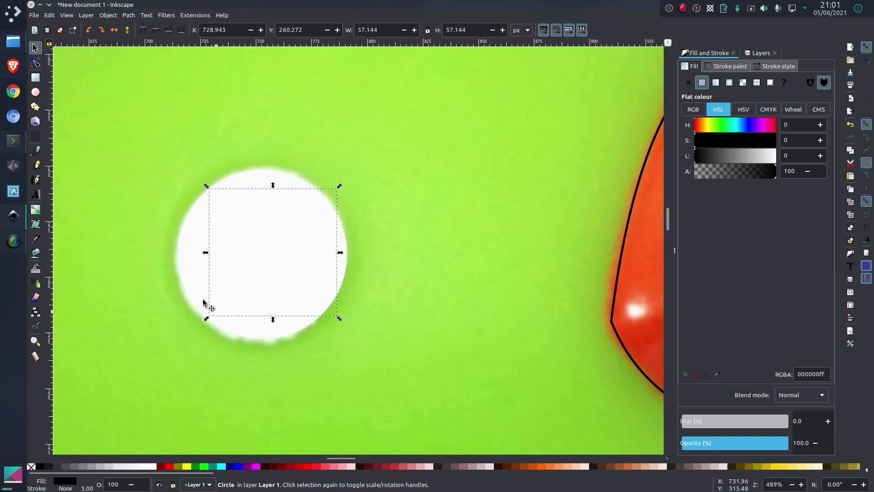
left_click(190, 269)
key("Page_Down")
left_click(294, 276)
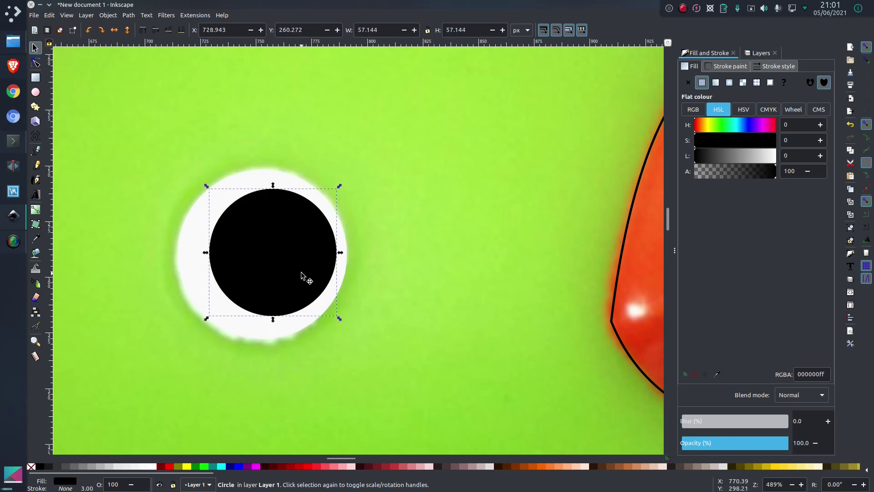
key("Page_Down")
key("Page_Up")
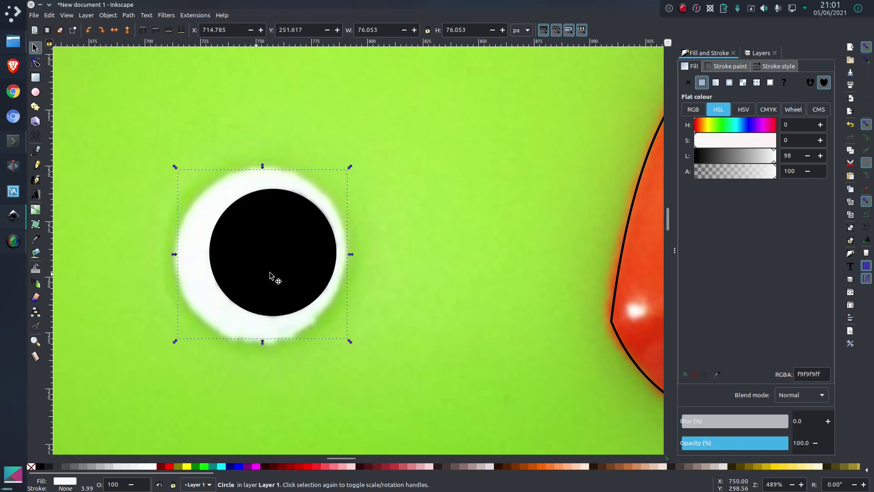
key("Page_Down")
left_click(419, 258)
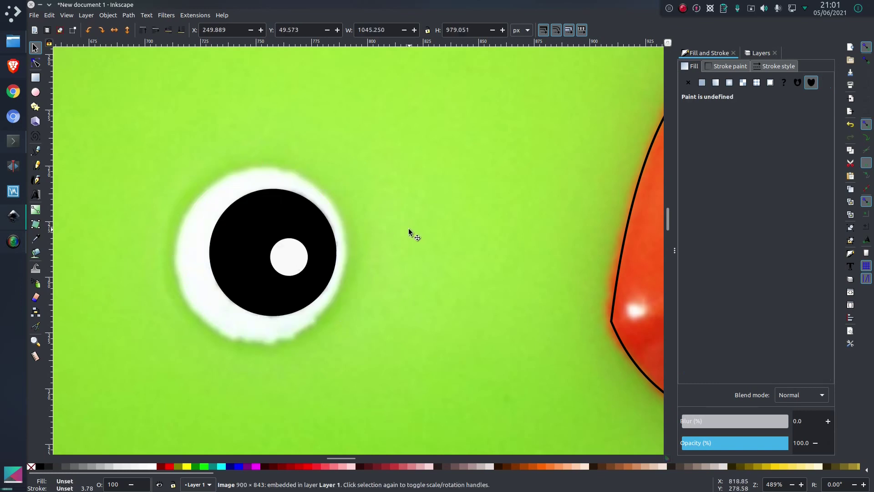
- Move the duck photo horizontally to the right until it sits beside the traced paths, at about X 1270 px
scroll(401, 193, "down", 3)
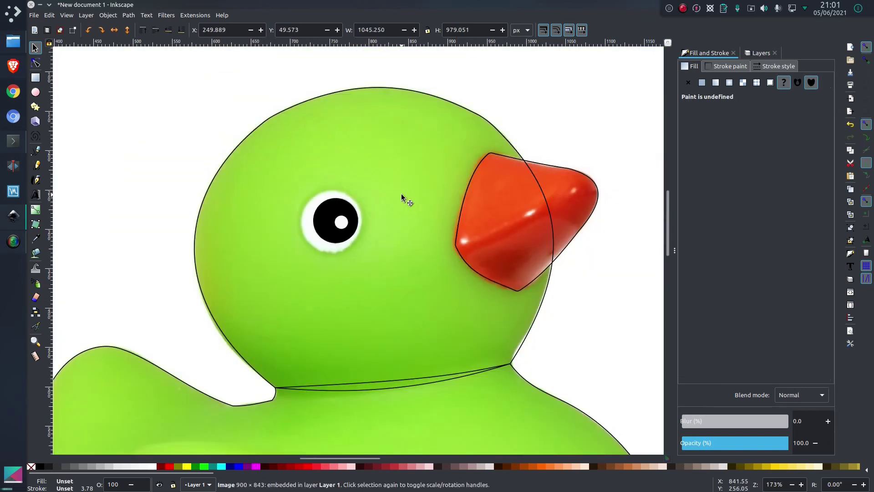
scroll(402, 193, "down", 3)
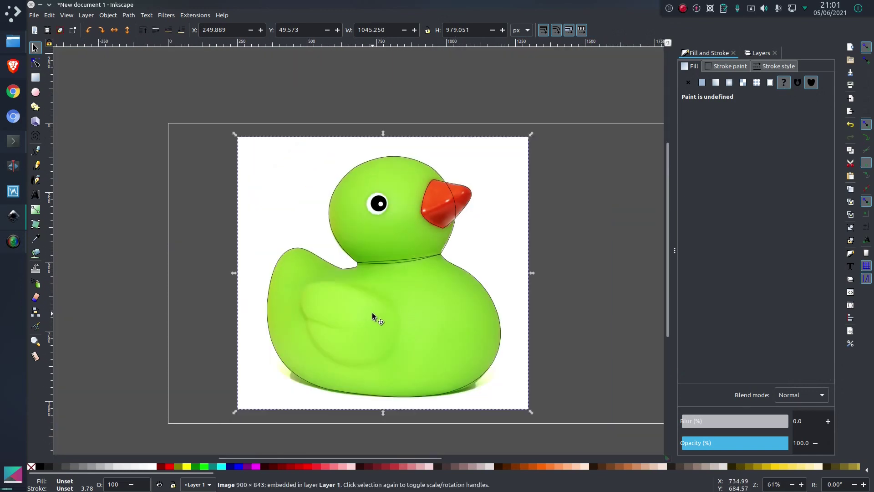
key("ctrl+Right")
key("ctrl+Right")
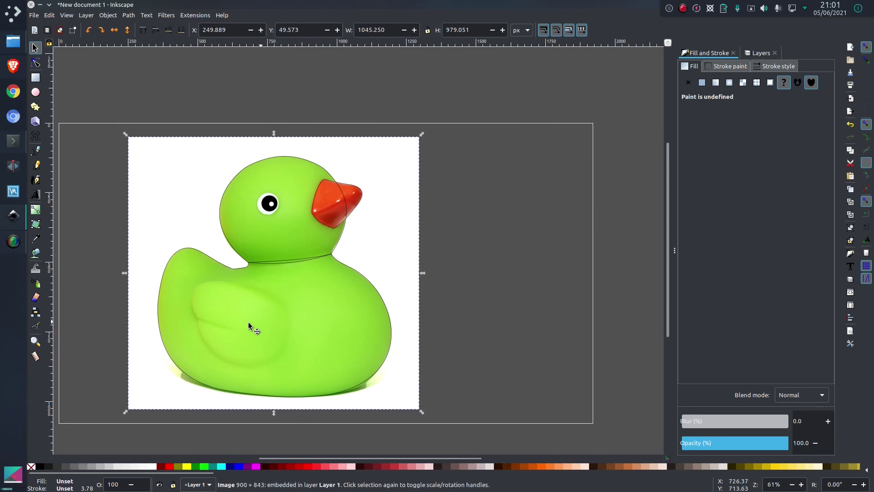
left_click_drag(267, 313, 557, 320)
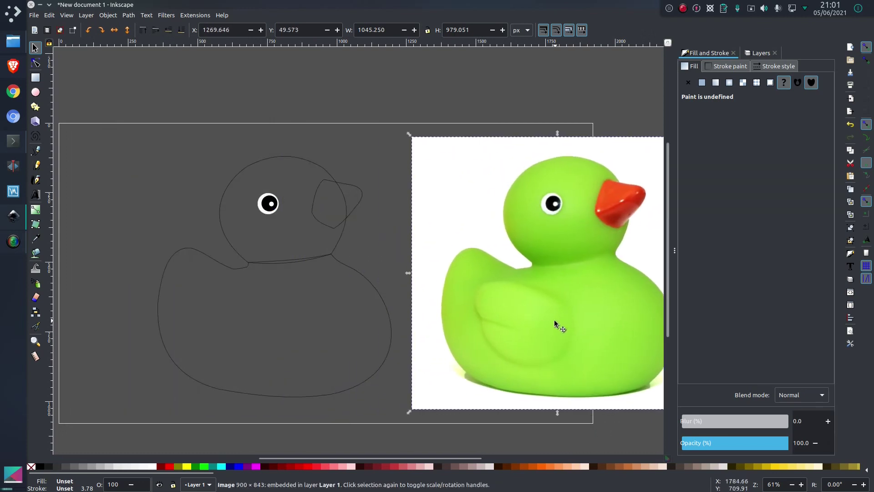
left_click(172, 176)
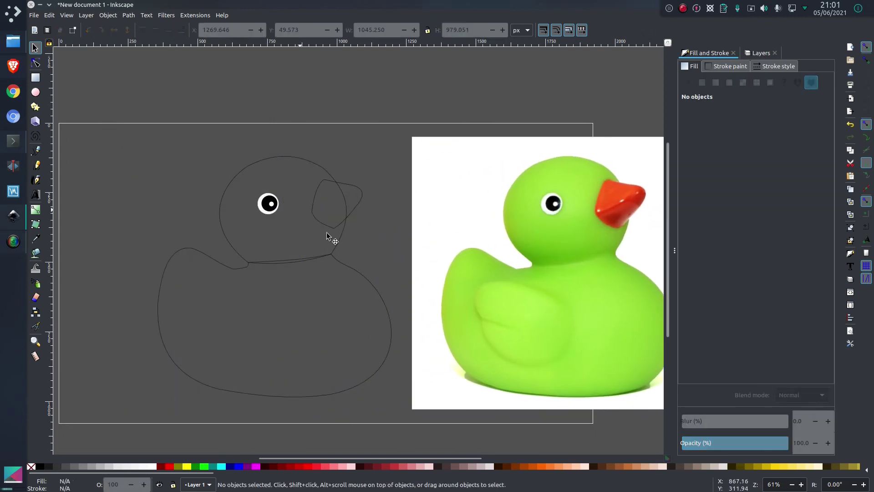
- With the head path selected, use KColorChooser to sample the green of the photo's head and copy the HTML code #9fde45
left_click(224, 235)
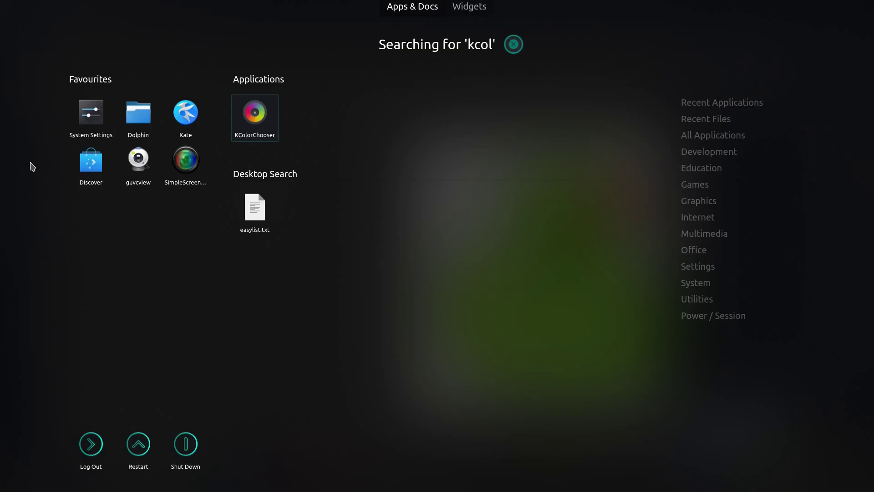
left_click(254, 111)
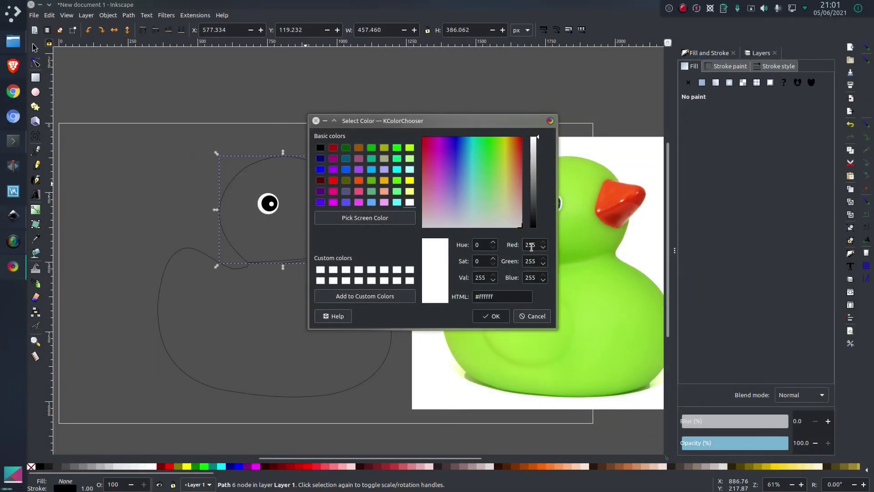
left_click(384, 220)
left_click(575, 228)
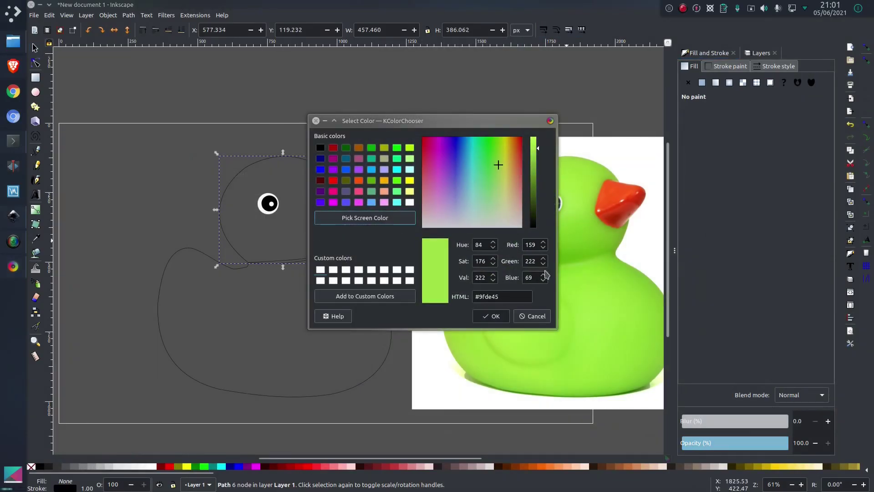
triple_click(476, 299)
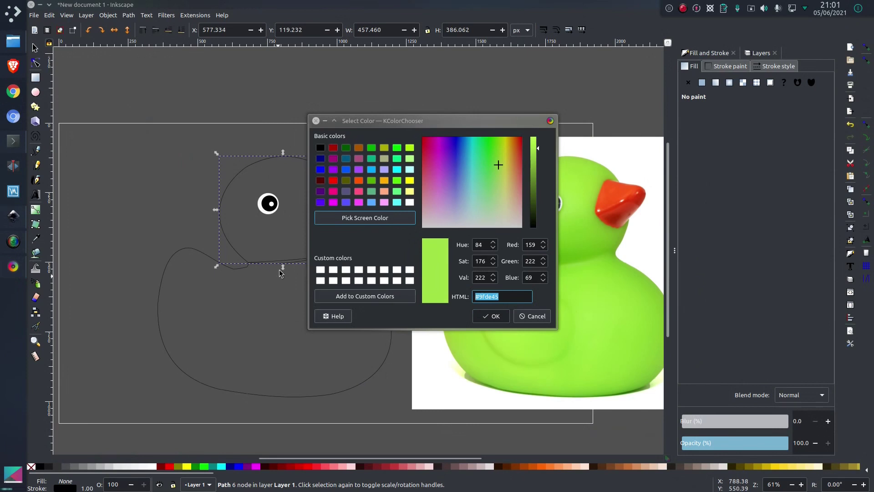
left_click(325, 121)
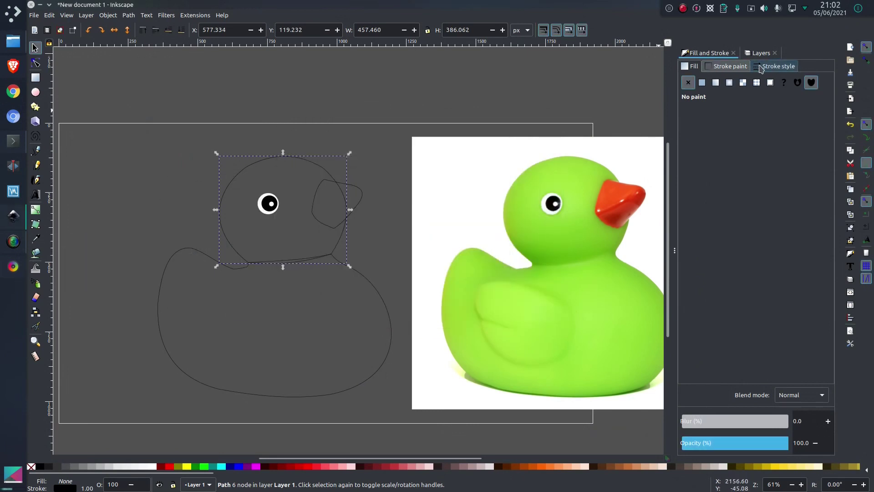
- Give the head path a flat colour fill with the RGBA value 9fde45ff
left_click(760, 67)
left_click(692, 67)
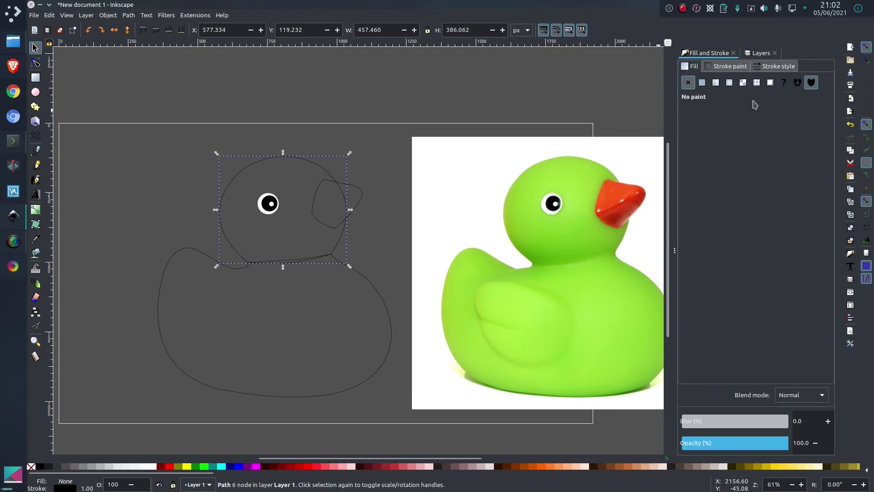
left_click(703, 83)
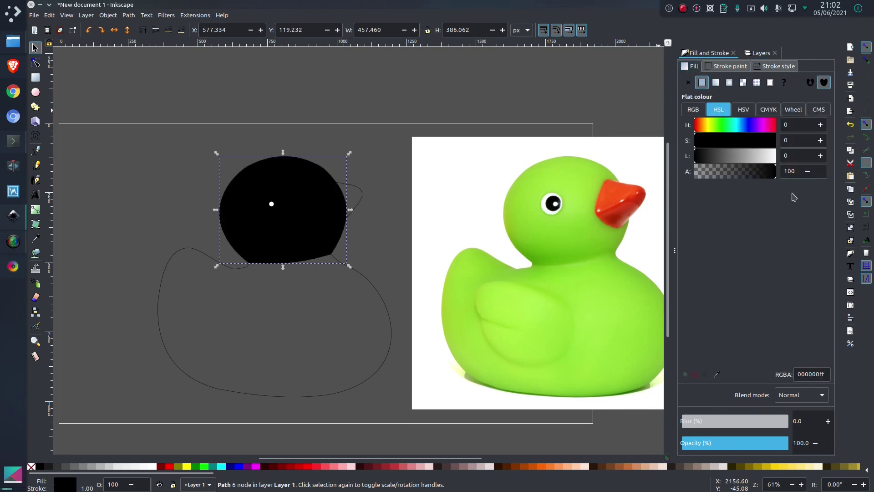
triple_click(819, 373)
type("9fde45ff")
key("Return")
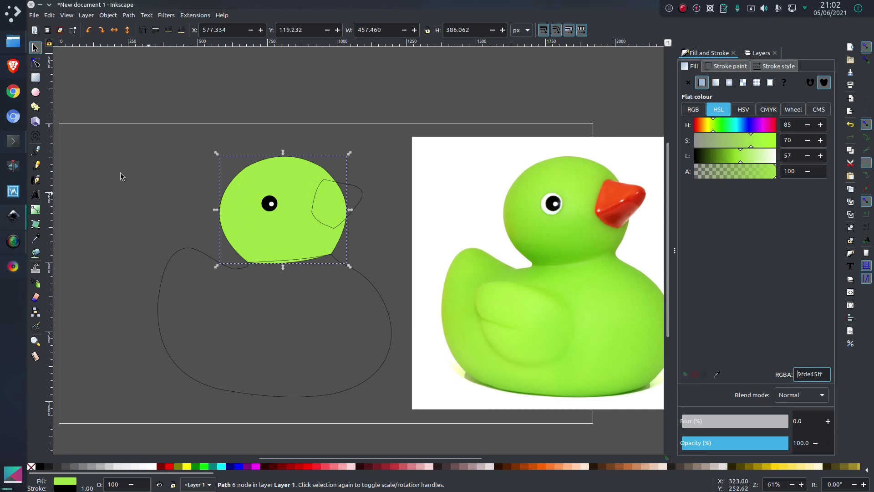
- Give the body path a flat fill in the same green, 9fde45ff
left_click(162, 166)
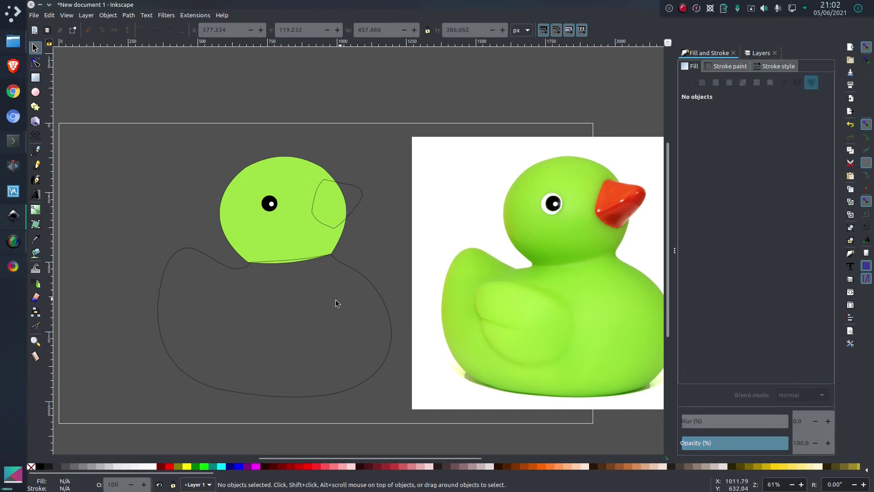
left_click(353, 270)
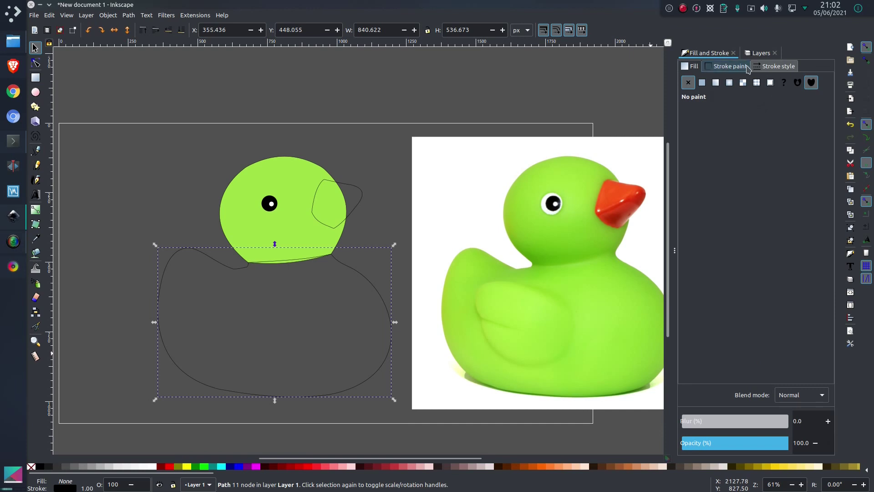
left_click(702, 82)
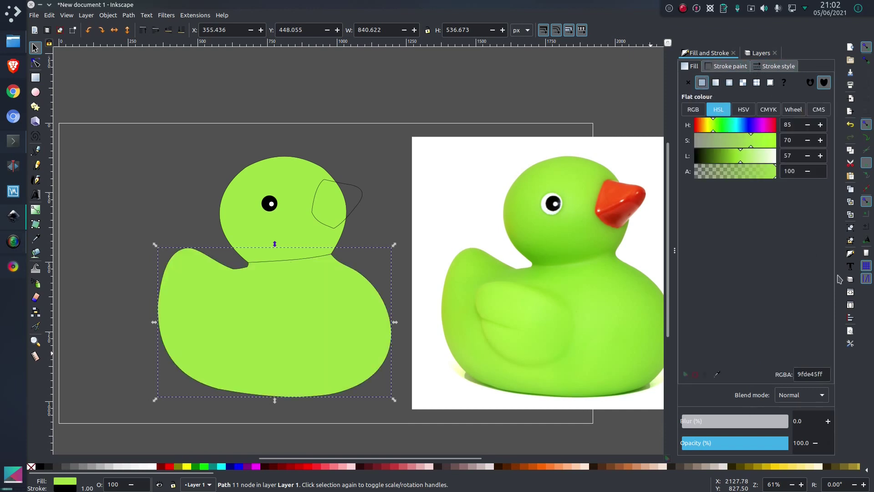
- Apply a linear gradient to the head path, running vertically from just above the neck to the neckline, and select its start stop
key("Tab")
left_click(716, 82)
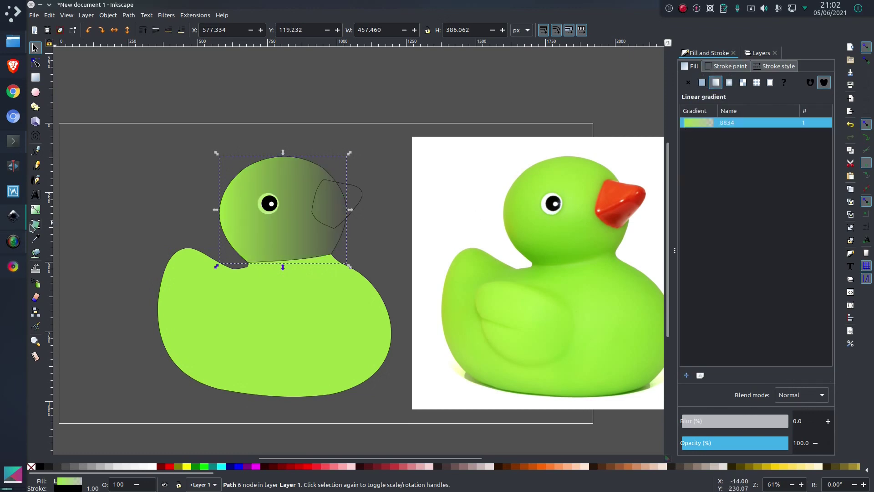
left_click(35, 210)
left_click_drag(221, 210, 286, 205)
left_click_drag(347, 209, 297, 259)
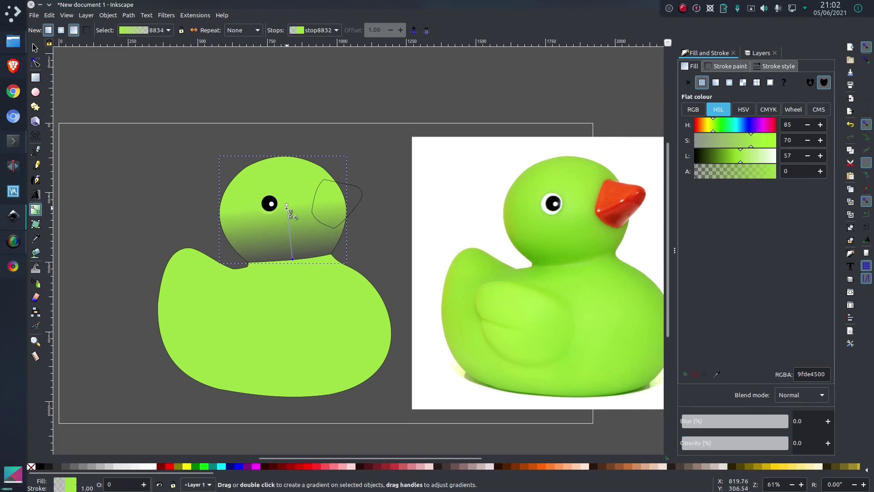
left_click_drag(286, 206, 293, 249)
left_click(293, 250)
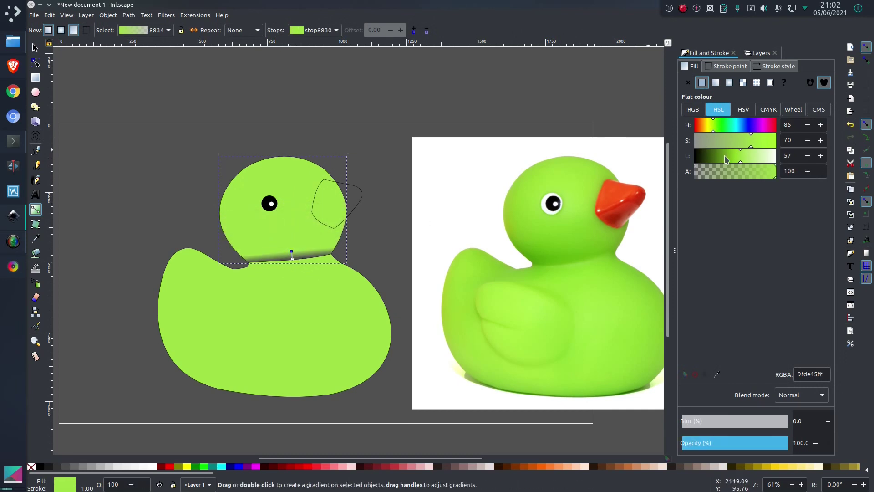
- Darken the head gradient's end stop to lightness 32 and make it fully opaque, with no blur
left_click(293, 259)
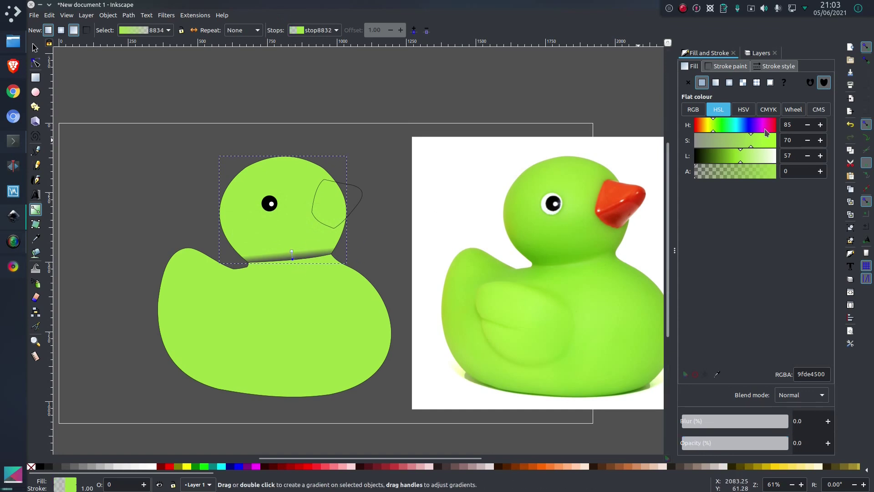
left_click_drag(738, 159, 722, 160)
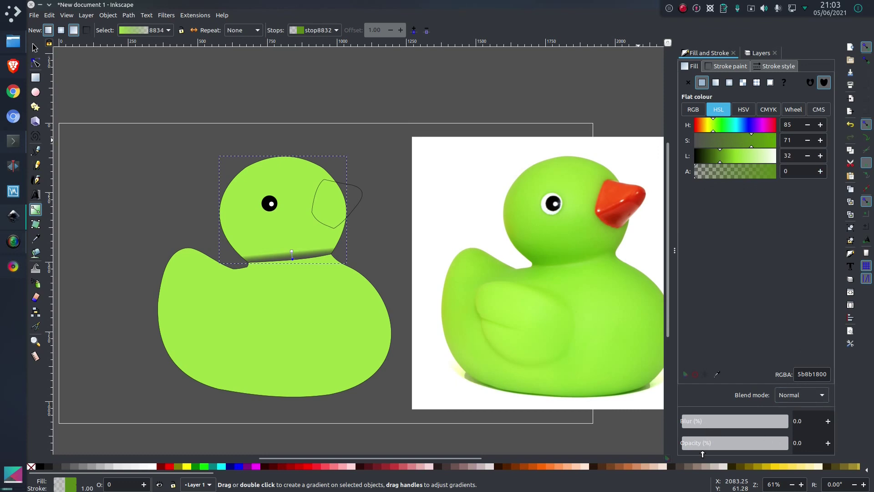
left_click_drag(707, 448, 821, 441)
mouse_move(697, 422)
left_mouse_down()
mouse_move(733, 422)
mouse_move(681, 422)
left_mouse_up()
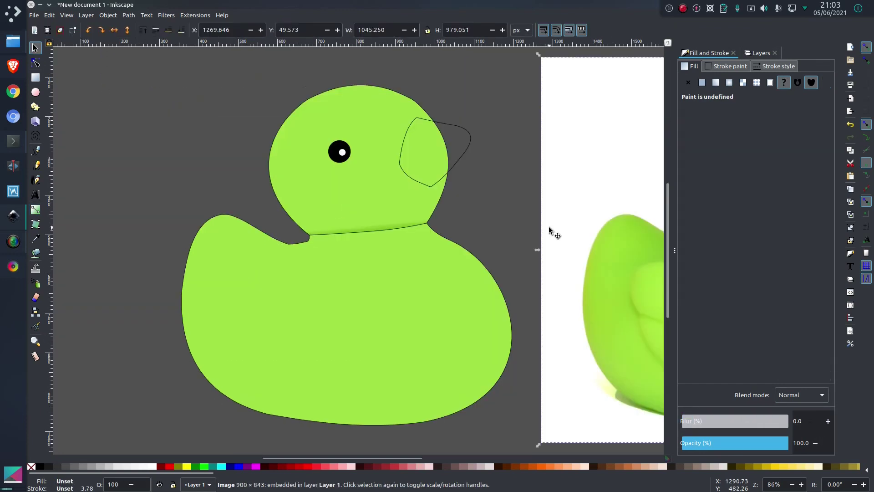
- With the beak path selected, use KColorChooser to sample the orange-red of the photo's beak and copy the HTML code #f95315
scroll(548, 226, "right", 8)
scroll(482, 229, "right", 2)
left_click(218, 159)
mouse_move(15, 272)
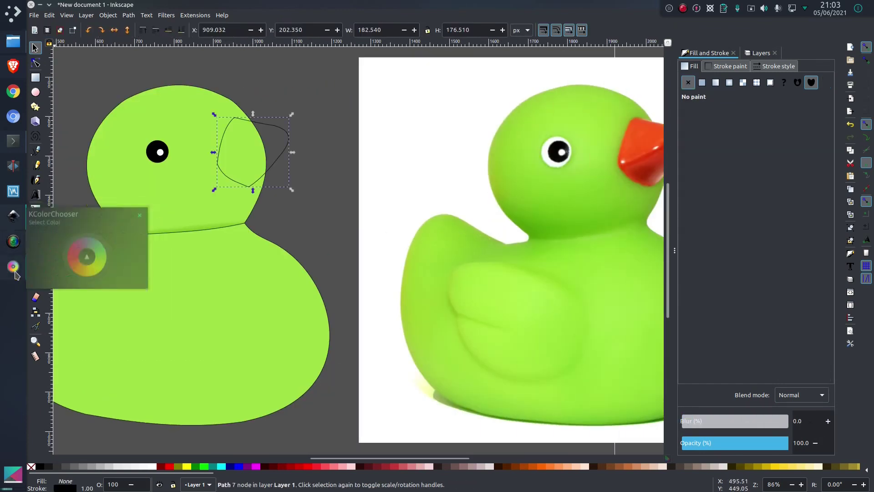
left_click(28, 269)
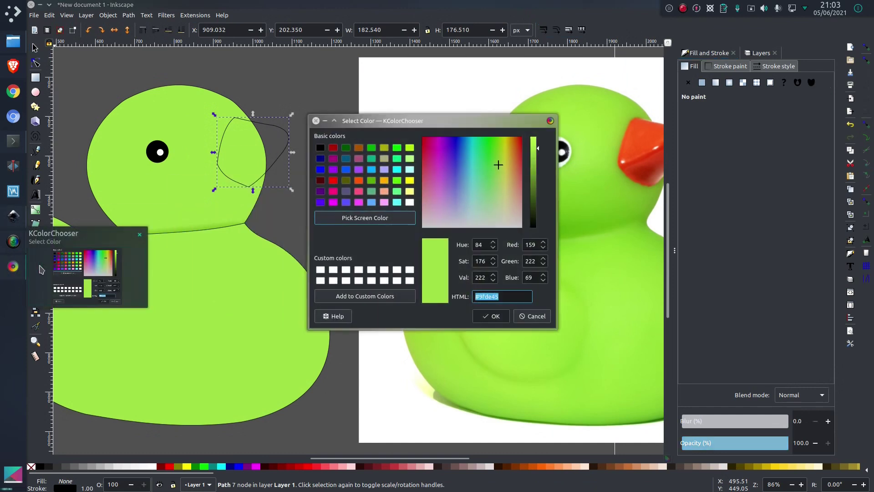
left_click(393, 219)
left_click(638, 140)
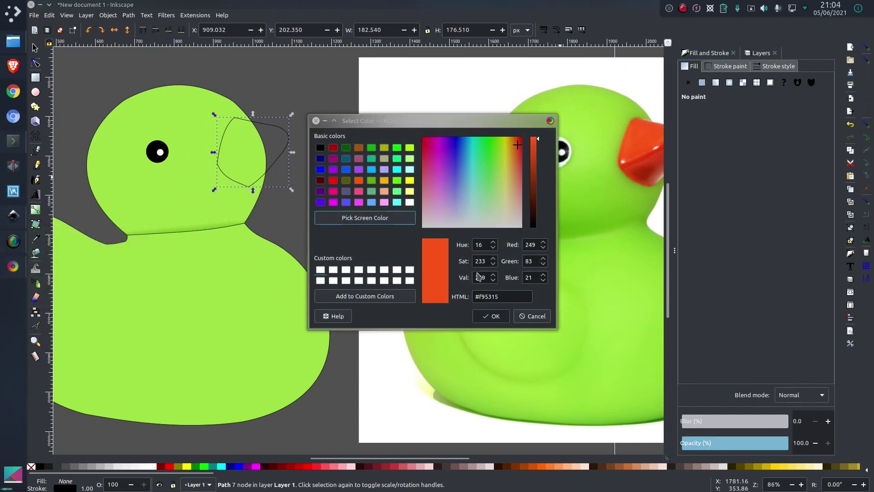
key("Tab")
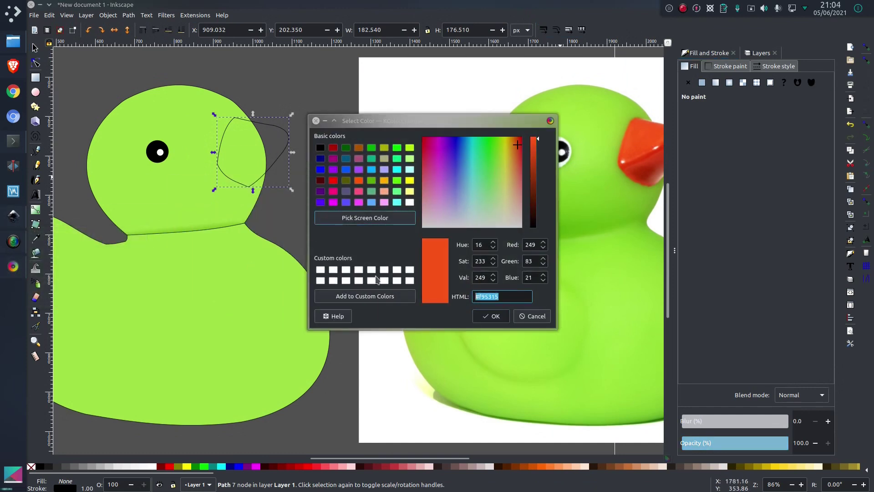
left_click(270, 131)
left_click(273, 128)
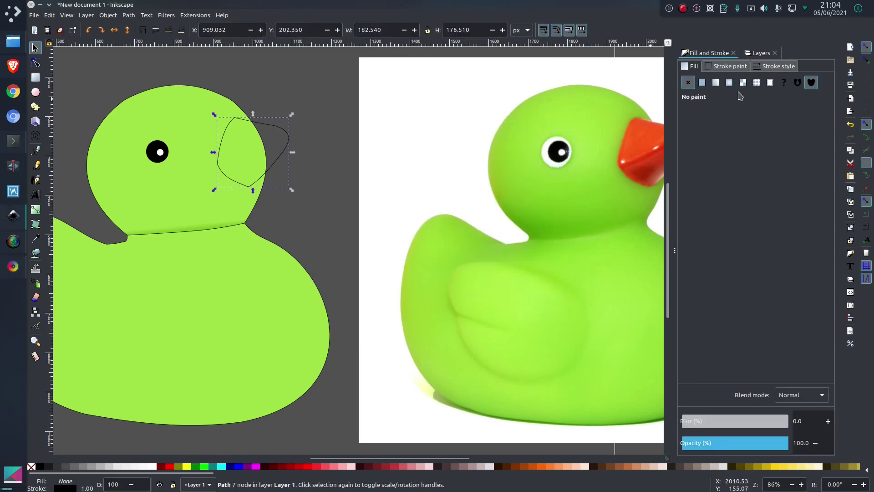
- Give the beak path a flat colour fill with the RGBA value f95315ff and deselect it
left_click(703, 82)
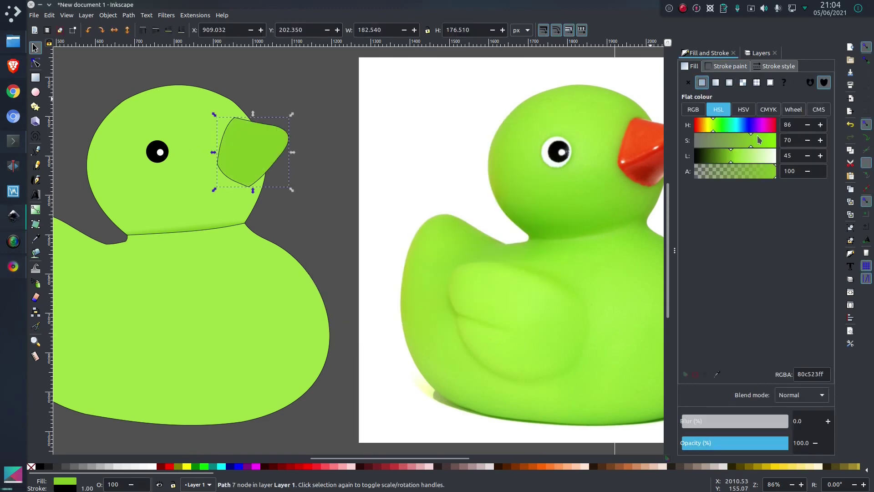
triple_click(807, 374)
type("f95315ff")
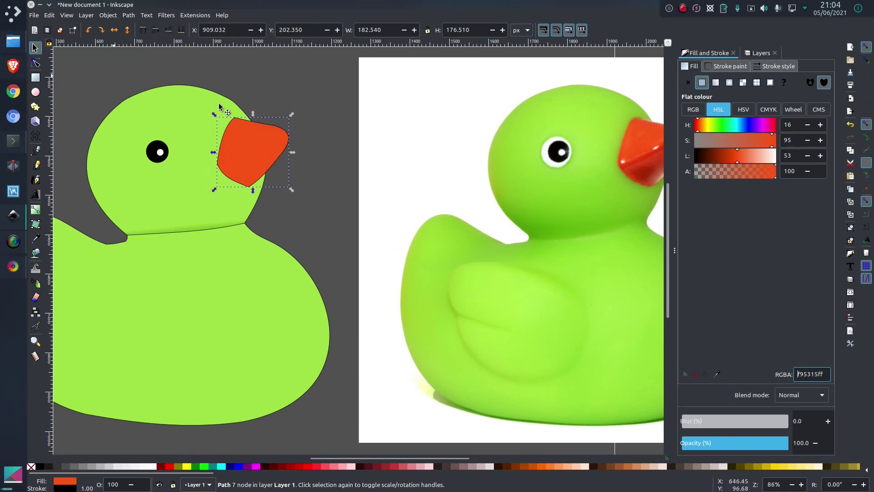
left_click(357, 123)
scroll(460, 144, "down", 1)
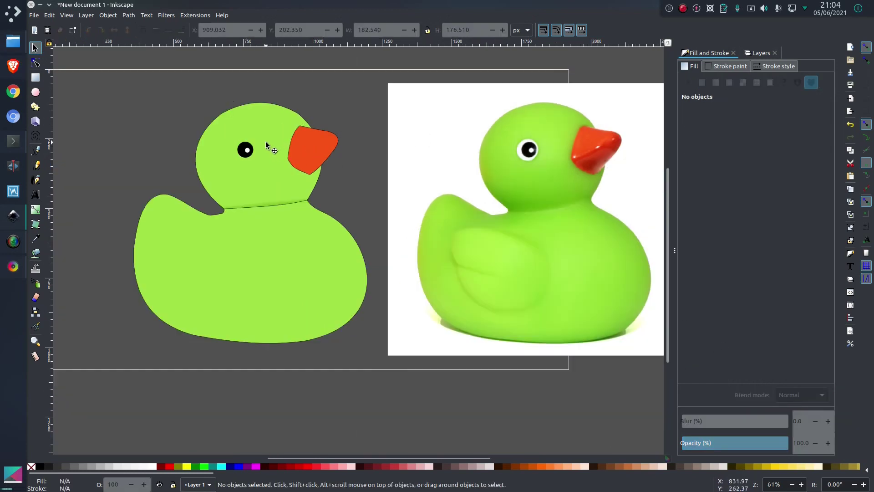
- Lower the duck's head path one level in the stacking order and select the body path
left_click(268, 137)
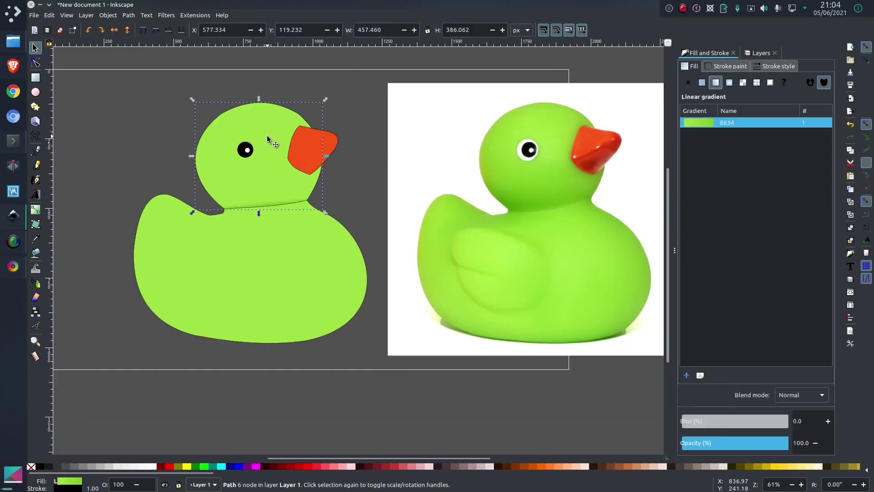
key("Page_Down")
left_click(289, 297)
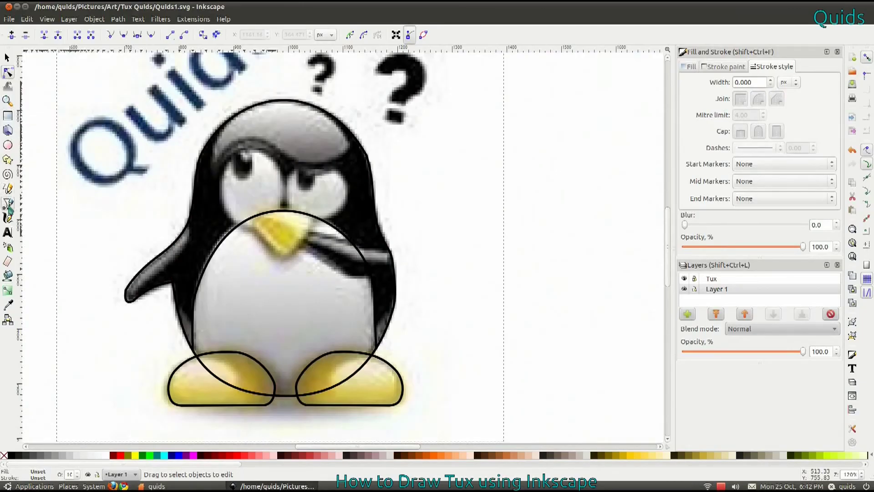
- Trace the penguin's beak as a V from the belly outline's upper edge and bend its sides into curves
scroll(322, 227, "up", 5)
left_click(225, 228)
left_click(370, 382)
double_click(534, 221)
key("n")
left_click_drag(292, 308, 307, 323)
- Trace the penguin's raised arm with straight Bezier segments, from the body's outer edge to the beak
key("minus")
key("minus")
key("b")
left_click(522, 309)
left_click(440, 353)
left_click(483, 356)
left_click(525, 331)
left_click(517, 302)
- Bend the raised arm's segments to follow the image, rounding its tip over the beak's edge
scroll(418, 362, "up", 2)
key("n")
left_click_drag(305, 196, 282, 186)
left_click_drag(551, 243, 557, 253)
left_click_drag(507, 354, 512, 369)
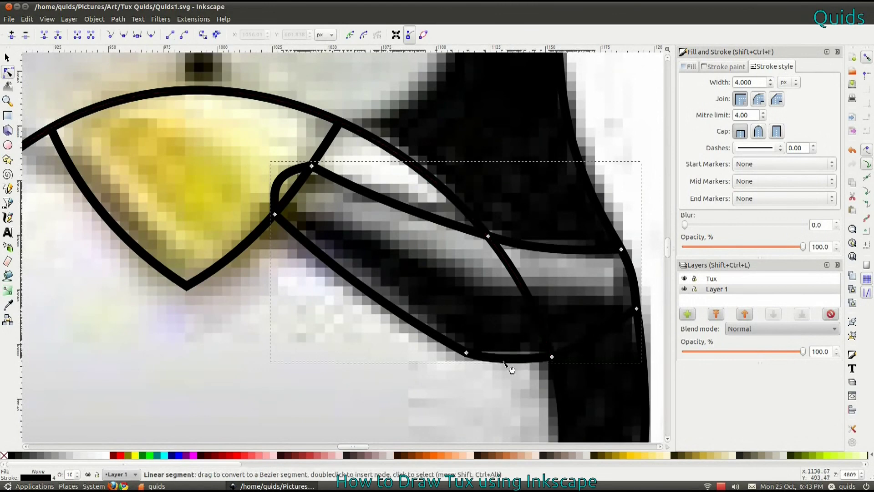
scroll(547, 343, "down", 4)
scroll(380, 241, "up", 6)
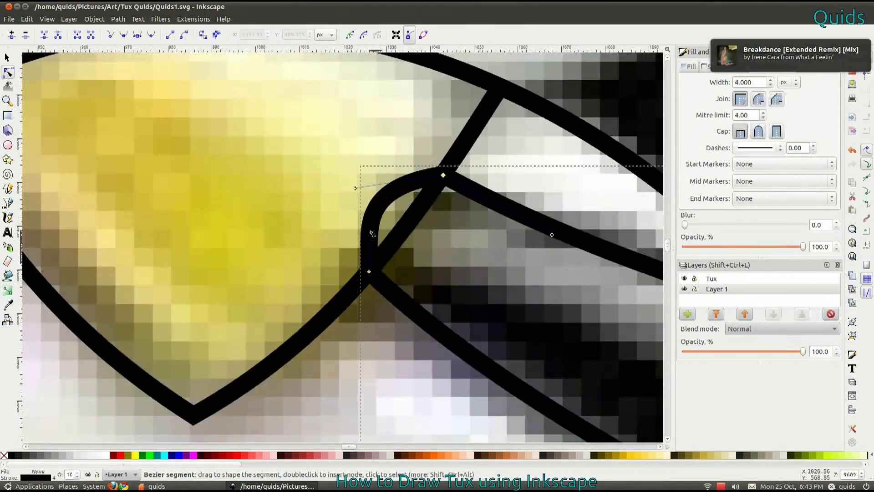
left_click_drag(371, 234, 367, 173)
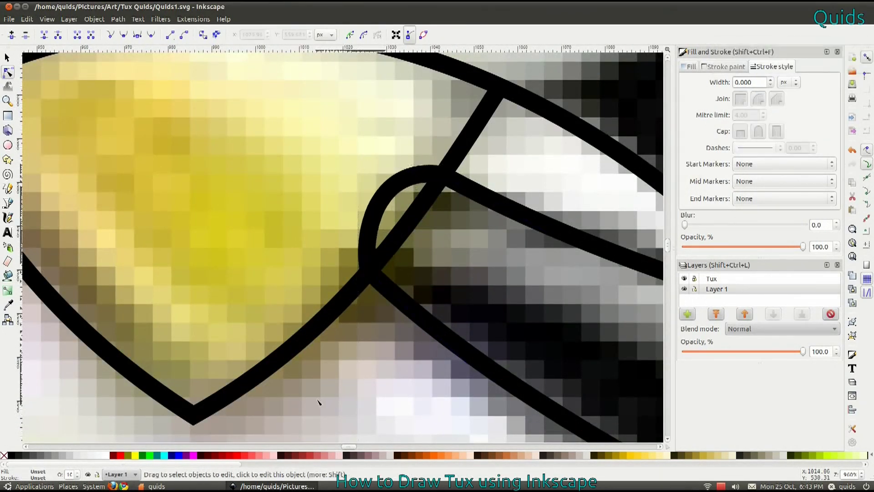
- Trace the penguin's left eye in the image with straight Bezier segments, ending on the belly outline's upper edge
scroll(318, 403, "down", 5)
key("b")
scroll(297, 220, "up", 1)
left_click(401, 189)
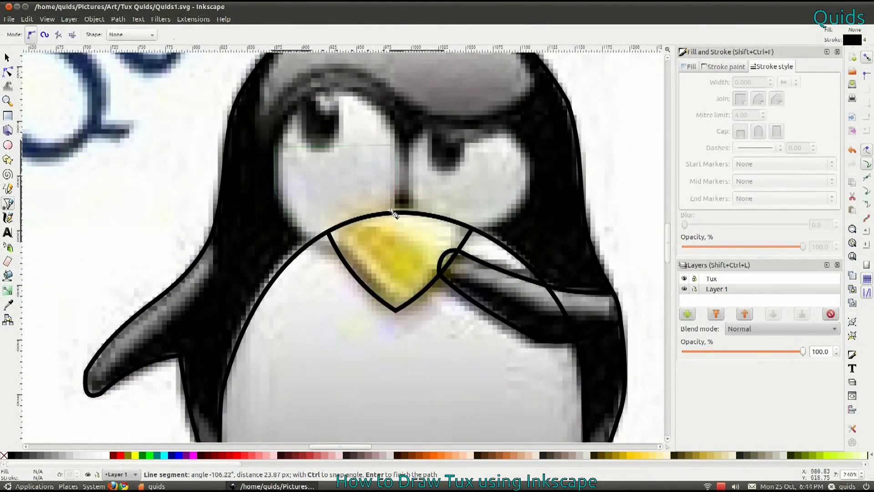
double_click(386, 213)
- Trace the penguin's right eye in the image with straight Bezier segments, finishing on the belly outline
left_click(412, 195)
left_click(409, 147)
left_click(431, 124)
left_click(504, 123)
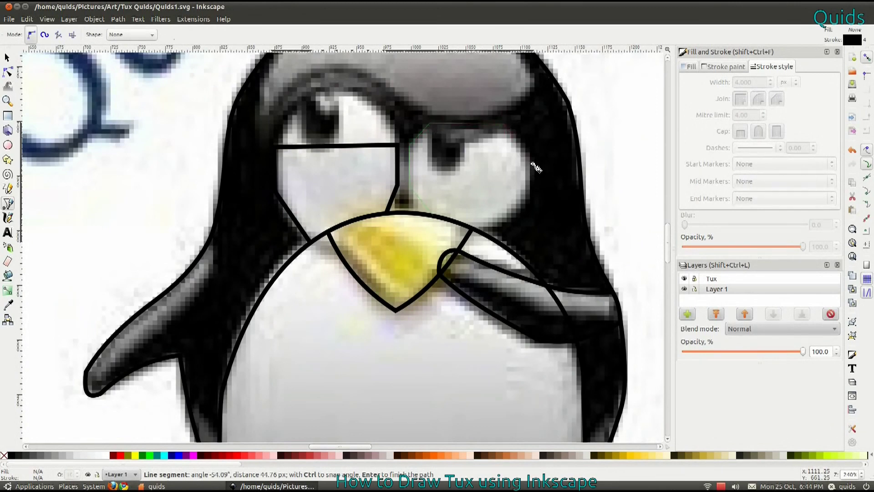
double_click(503, 233)
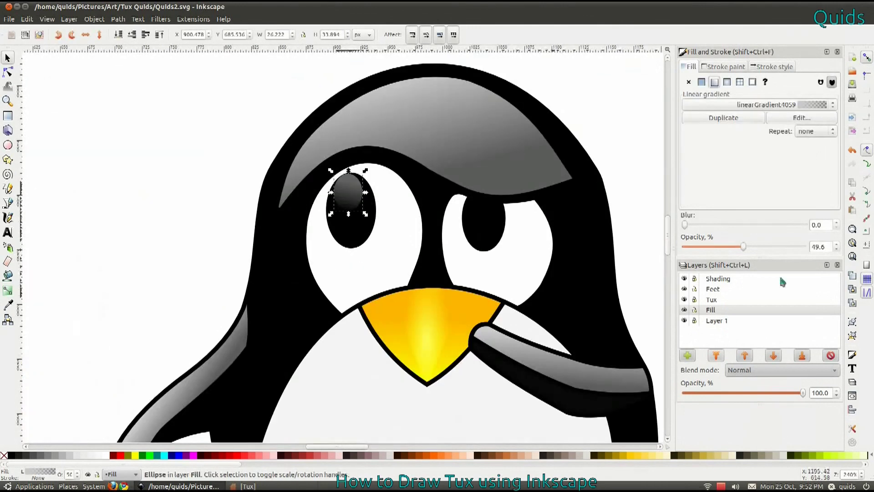
- Paste a copy of the pupil's highlight ellipse, place it over the other eye's pupil and convert it to a path
key("ctrl+v")
left_click_drag(471, 200, 471, 202)
left_click(118, 19)
left_click(132, 29)
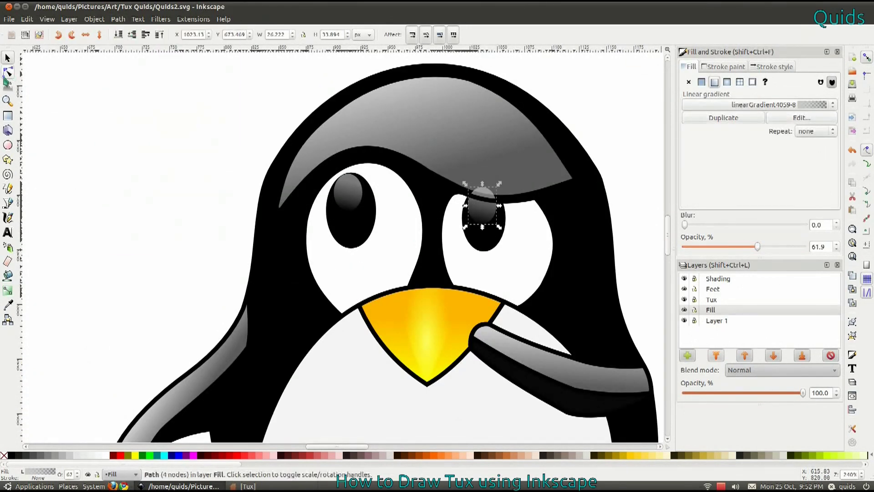
- Move the pasted highlight's top node down so the shape stays inside the pupil below the brow
key("n")
scroll(470, 198, "up", 4)
left_click_drag(480, 169, 474, 210)
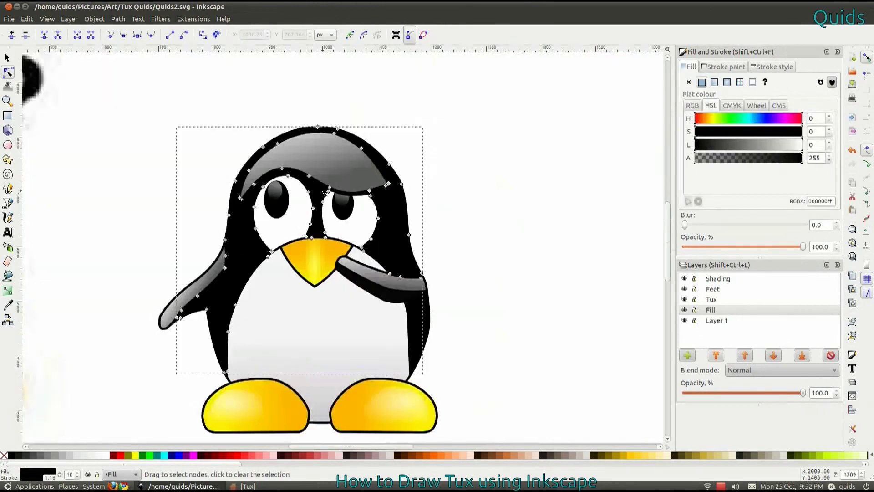
- Compare the finished penguin drawing with the reference image beside it
left_click(103, 179)
scroll(170, 171, "down", 2)
scroll(170, 171, "down", 1)
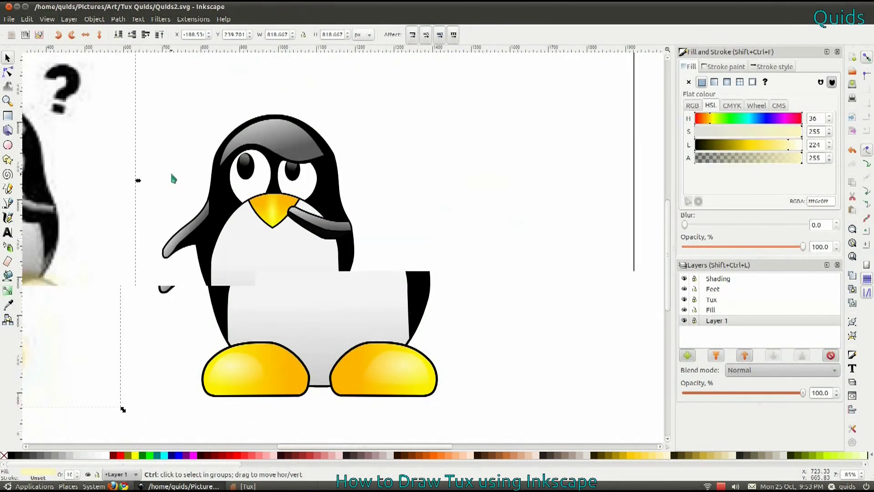
scroll(170, 171, "left", 5)
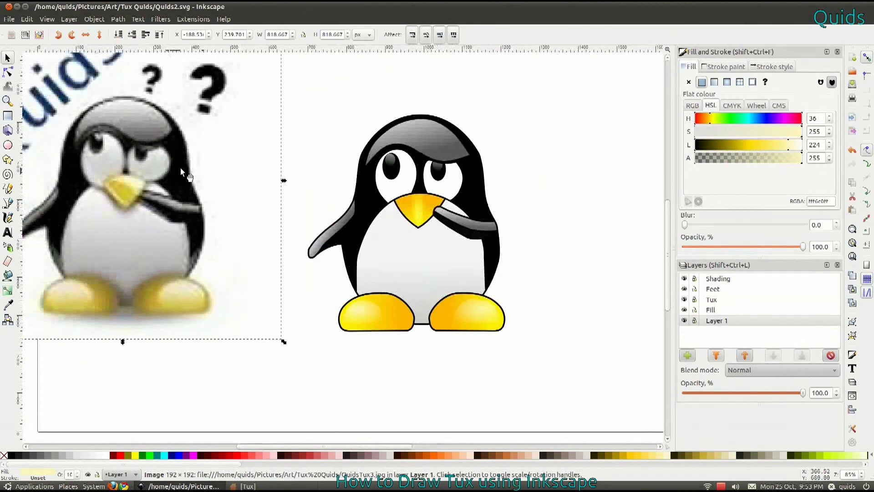